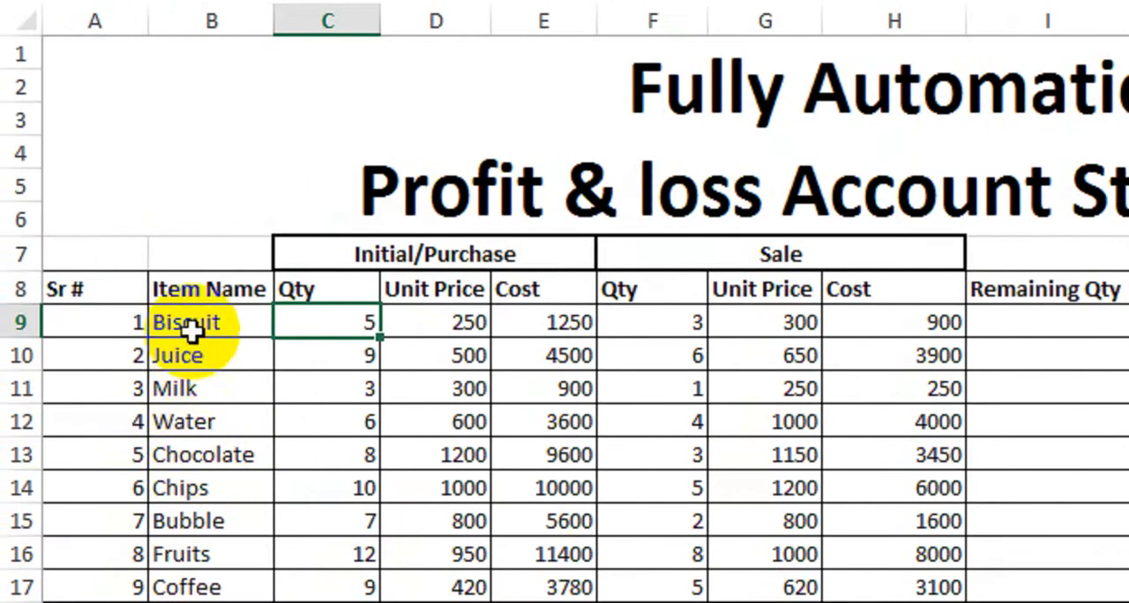
- Fill the Initial/Purchase block, headers and data, with a light orange colour
{"action": "left_click", "coordinate": [191, 328]}
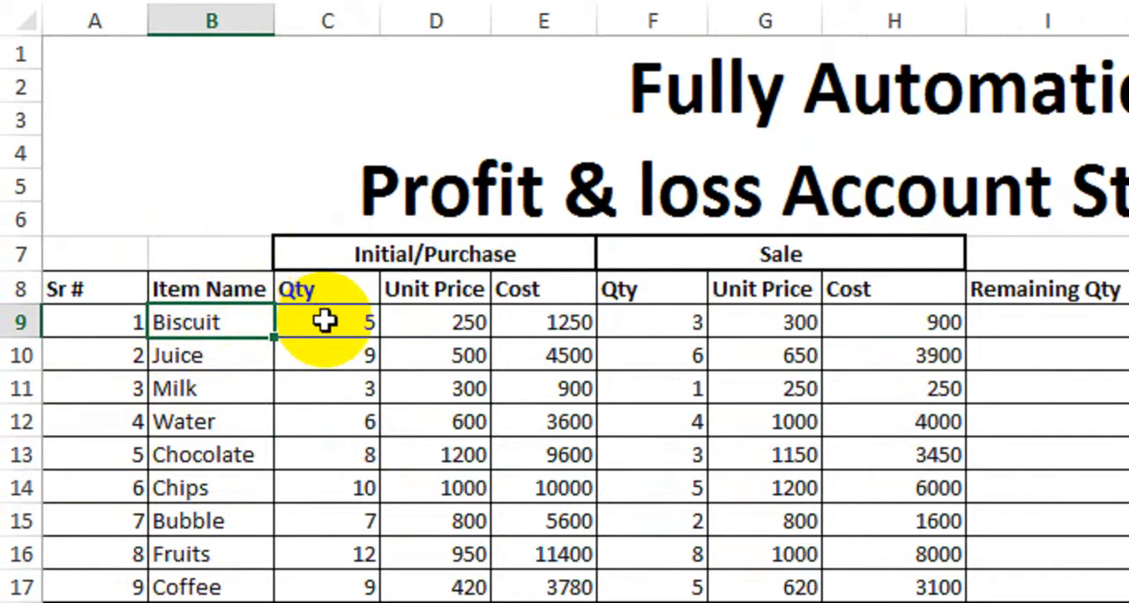
{"action": "left_click_drag", "start_coordinate": [319, 265], "coordinate": [466, 602]}
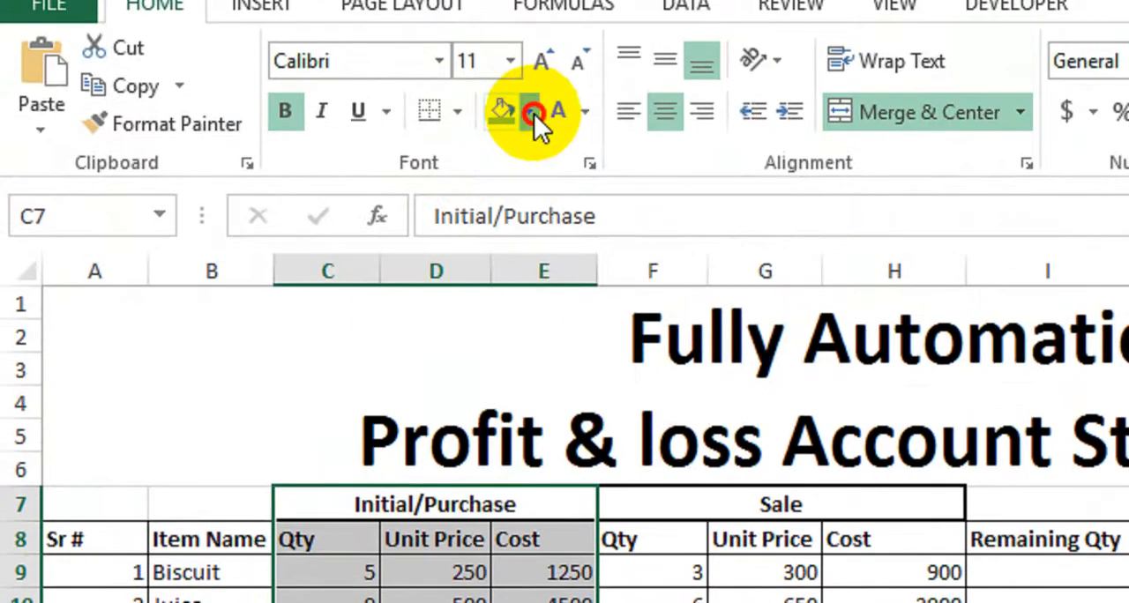
{"action": "left_click", "coordinate": [530, 127]}
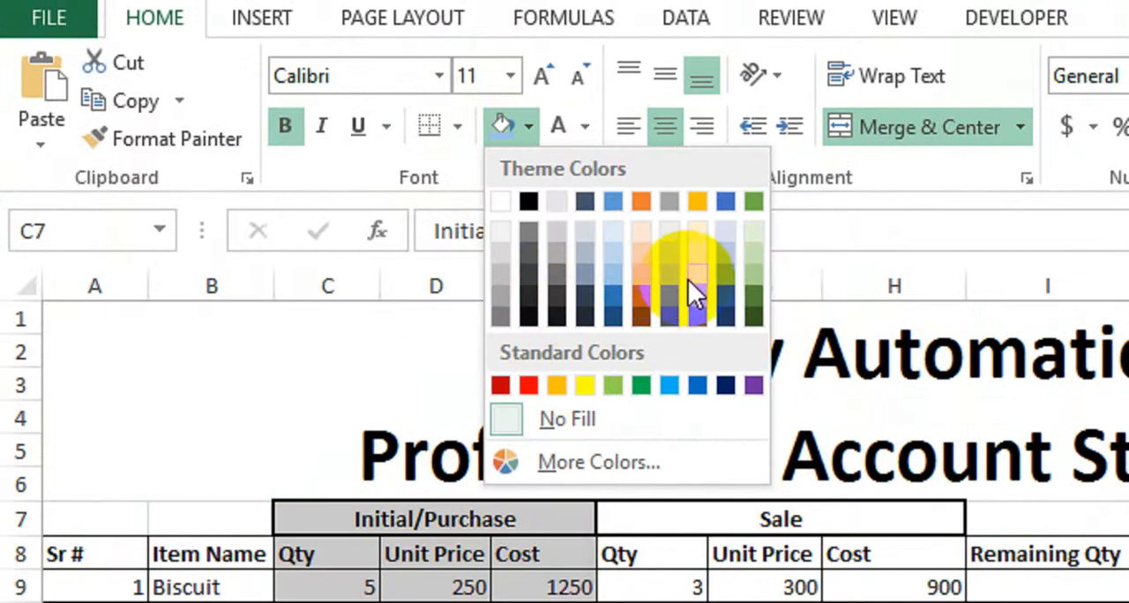
{"action": "left_click", "coordinate": [643, 272]}
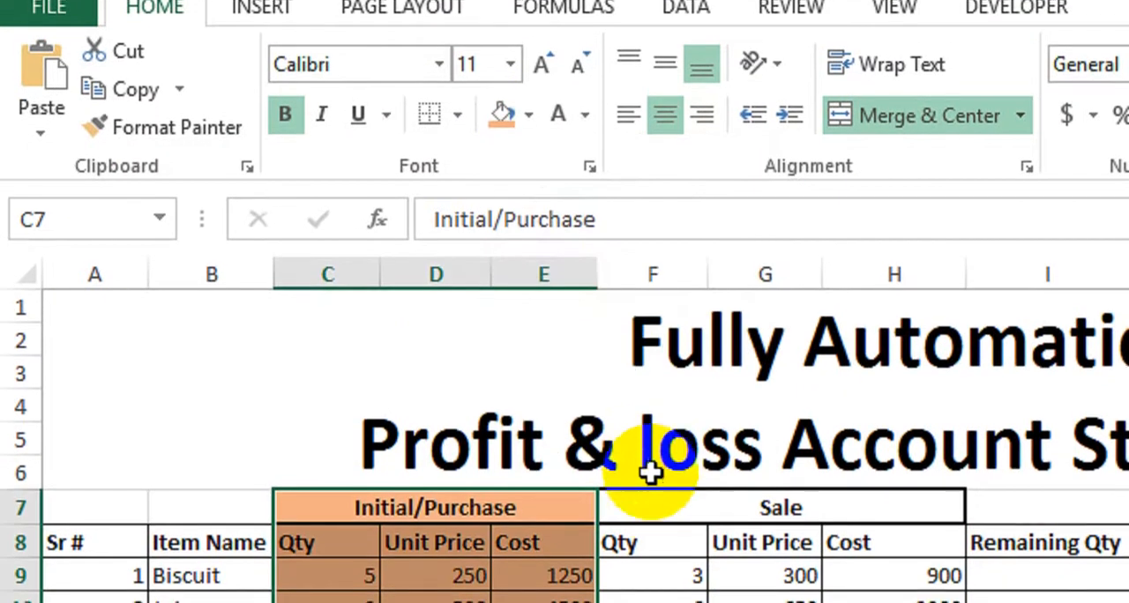
- Fill the Sale block, headers and data, with a light green colour
{"action": "left_click_drag", "start_coordinate": [648, 508], "coordinate": [877, 602]}
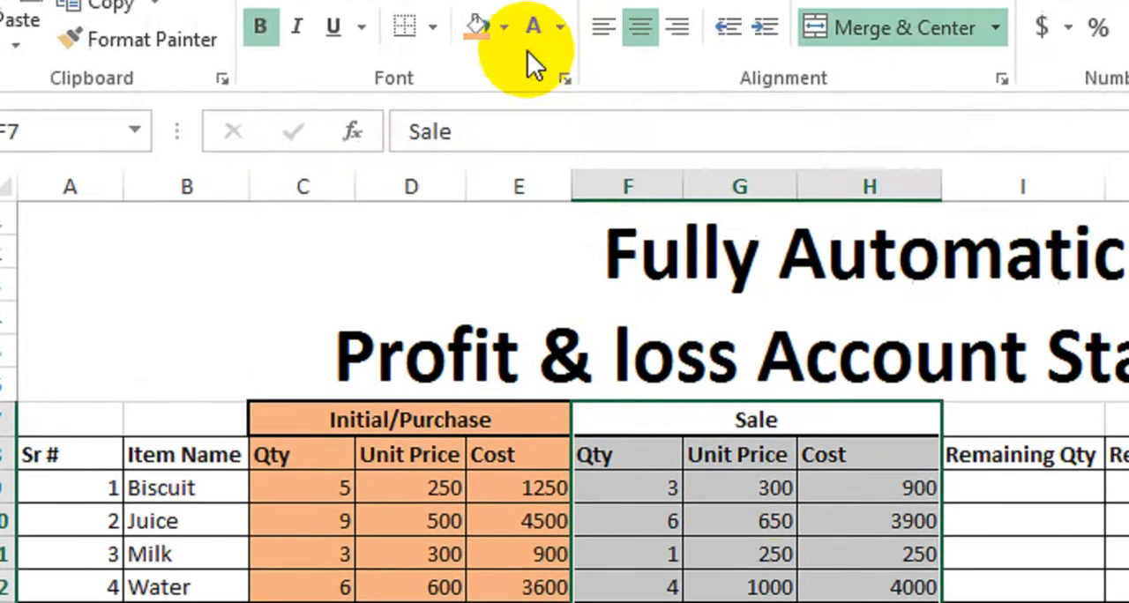
{"action": "left_click", "coordinate": [504, 27]}
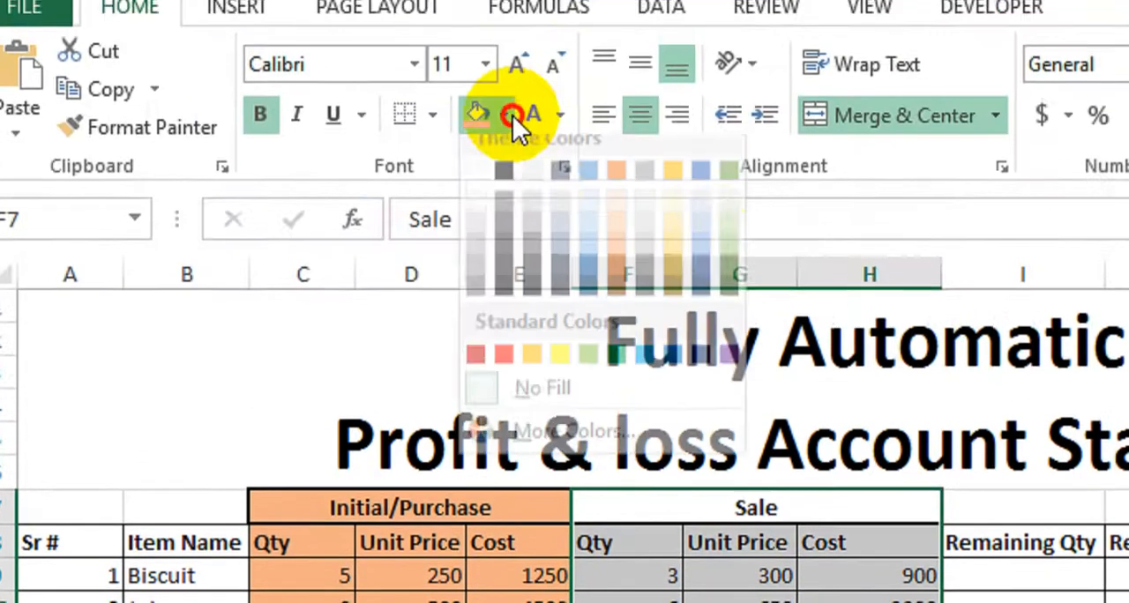
{"action": "left_click", "coordinate": [711, 186]}
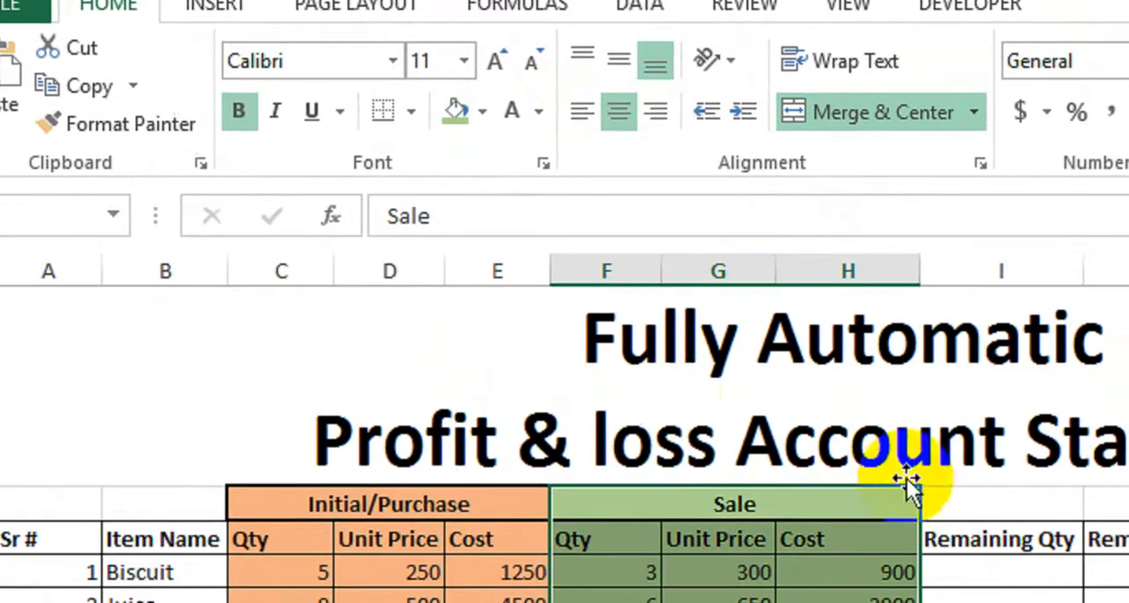
- Give the merged title area a black fill and change its font colour to white
{"action": "left_click", "coordinate": [609, 369]}
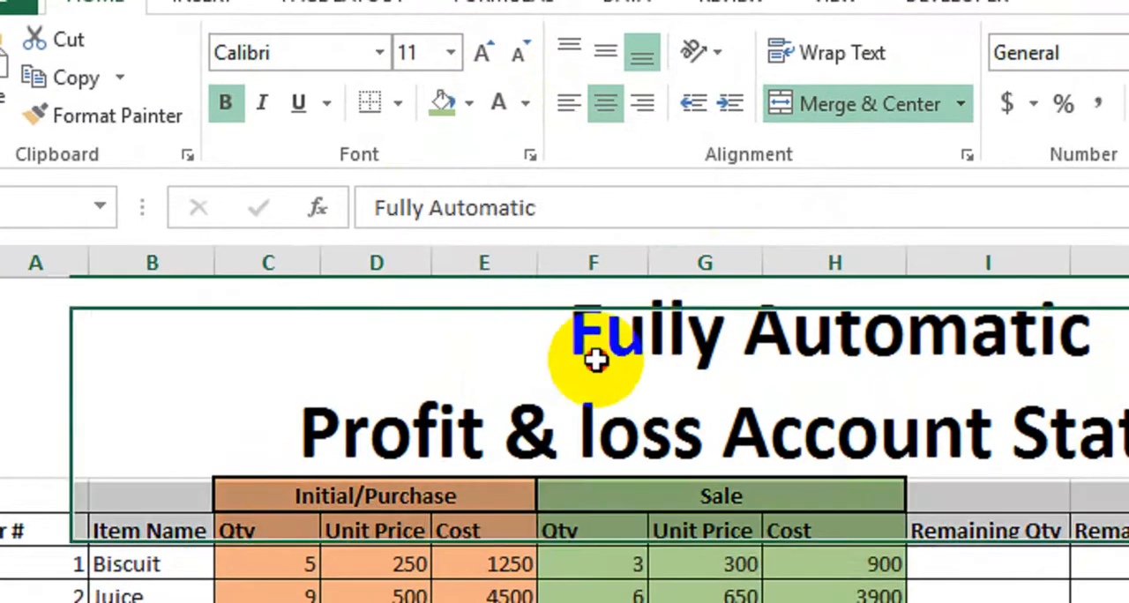
{"action": "left_click", "coordinate": [482, 112]}
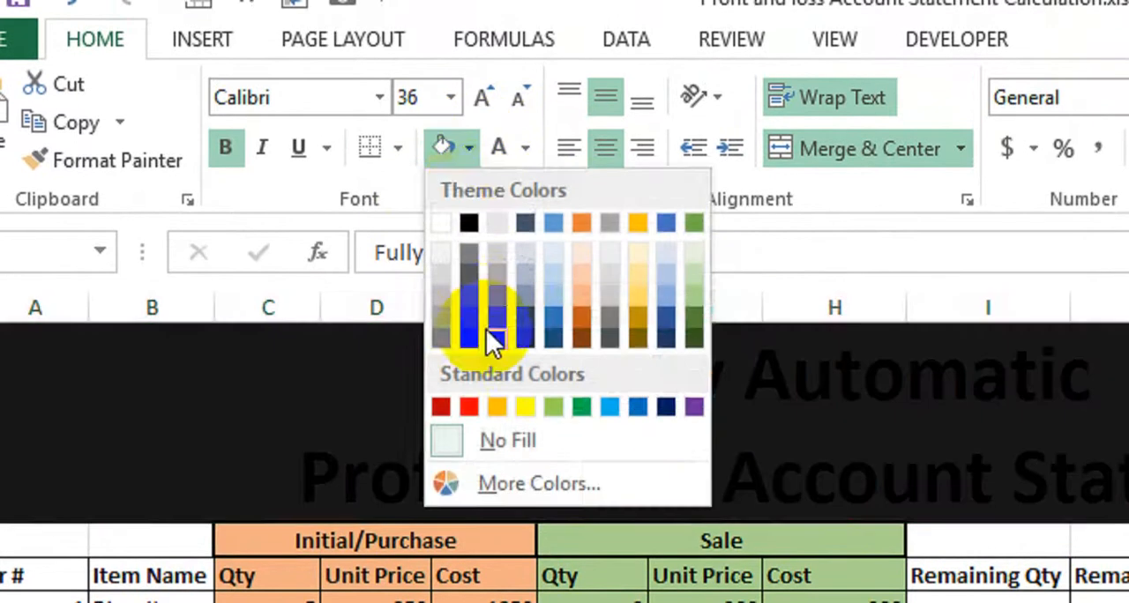
{"action": "left_click", "coordinate": [491, 339]}
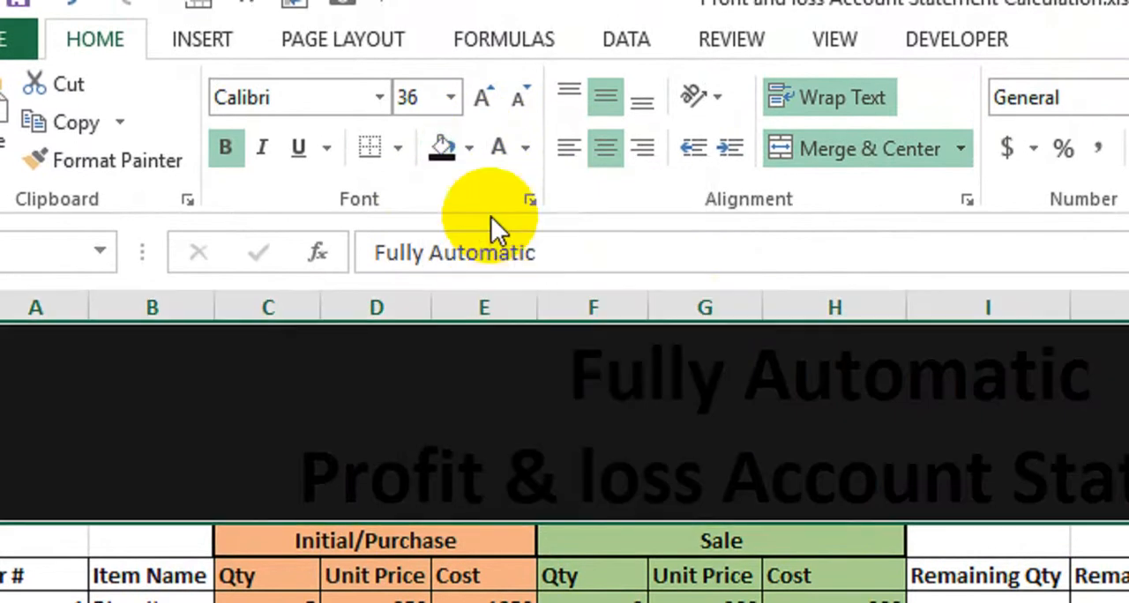
{"action": "left_click", "coordinate": [492, 159]}
{"action": "left_click", "coordinate": [444, 602]}
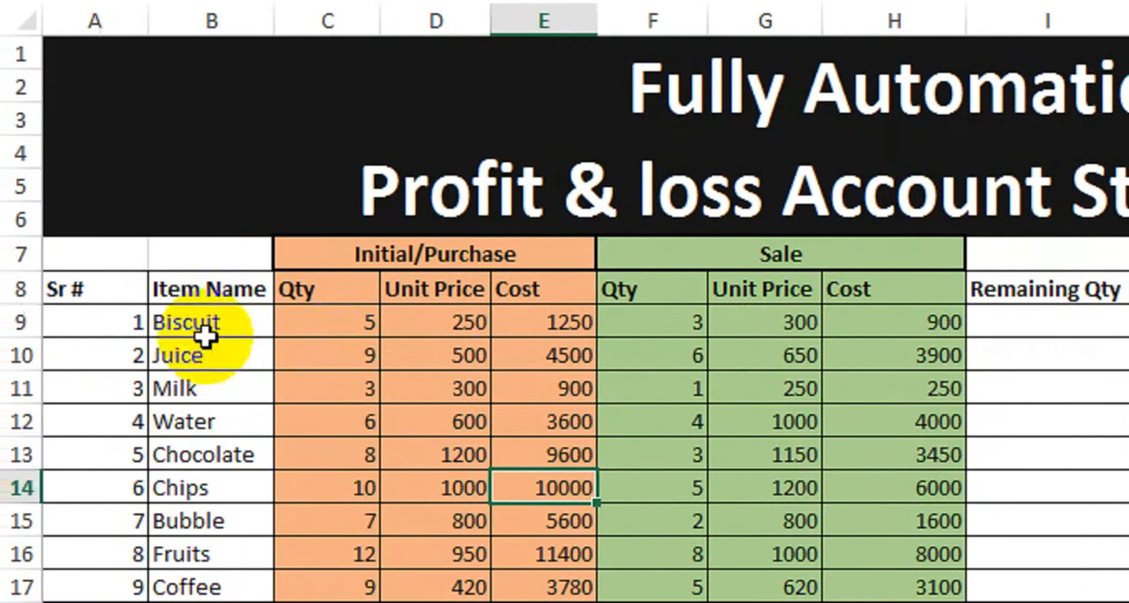
- Review the purchase and sale quantity, unit price and cost columns of the table
{"action": "left_click", "coordinate": [142, 329]}
{"action": "left_click", "coordinate": [275, 252]}
{"action": "left_click_drag", "start_coordinate": [336, 252], "coordinate": [439, 274]}
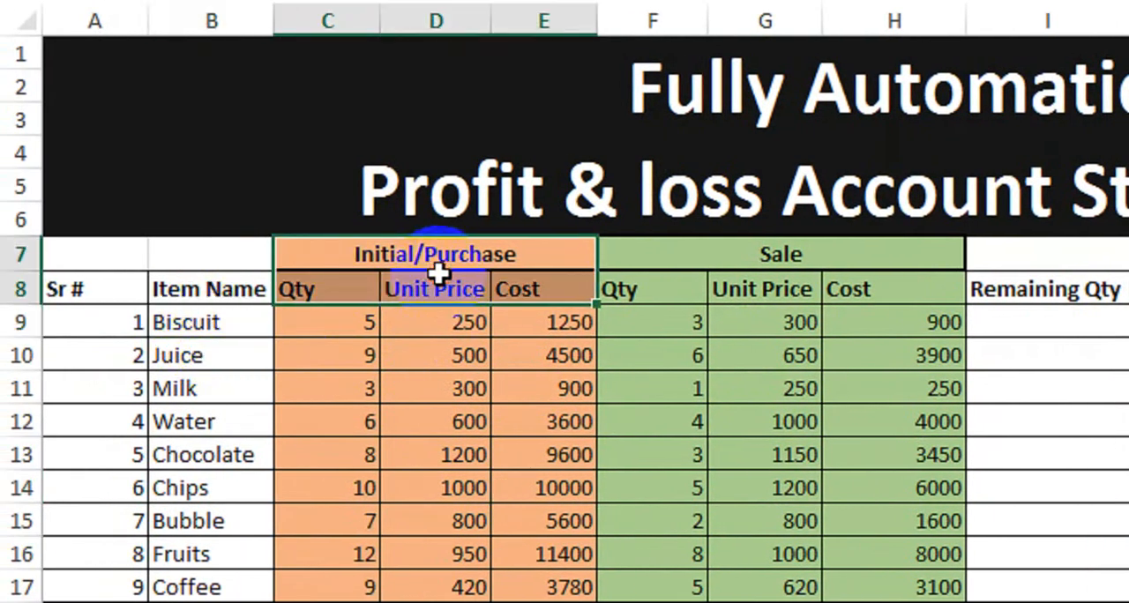
{"action": "left_click", "coordinate": [438, 328]}
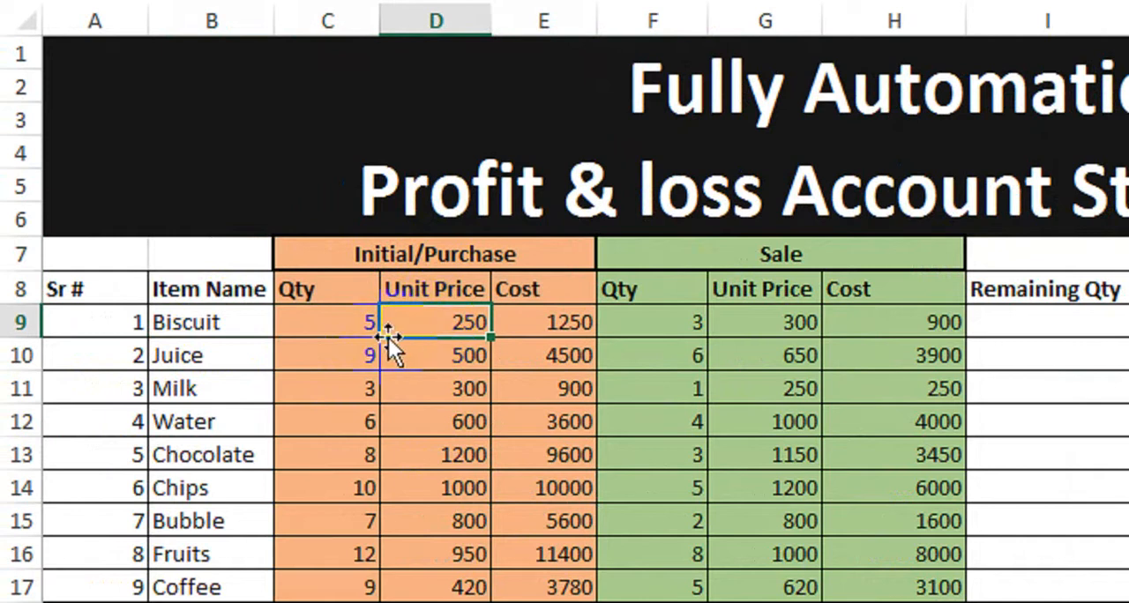
{"action": "left_click", "coordinate": [331, 329]}
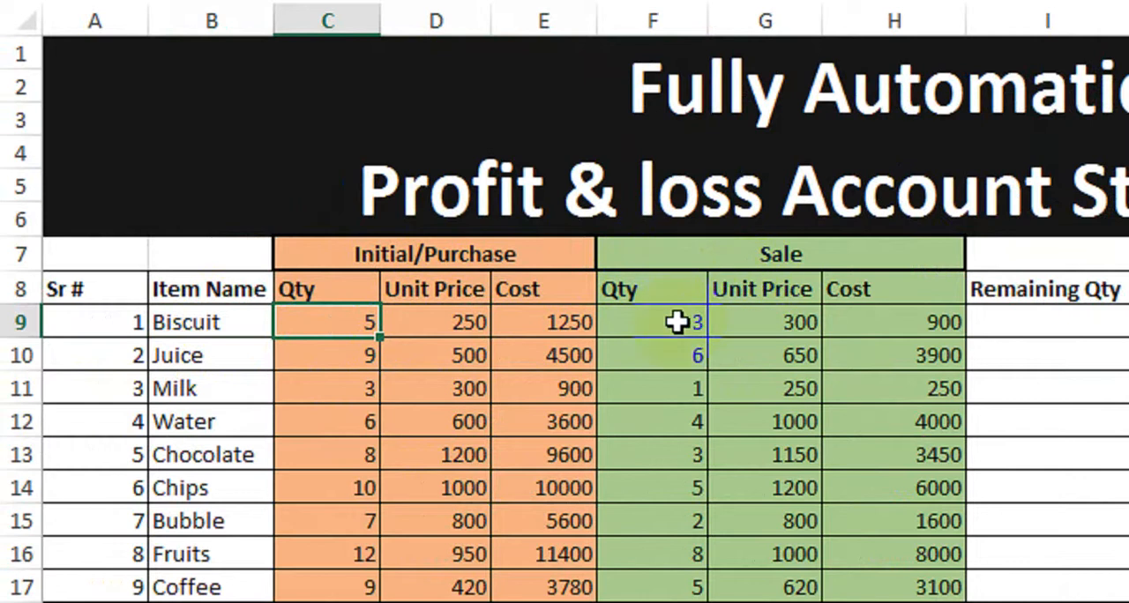
{"action": "left_click", "coordinate": [461, 323]}
{"action": "left_click", "coordinate": [764, 323]}
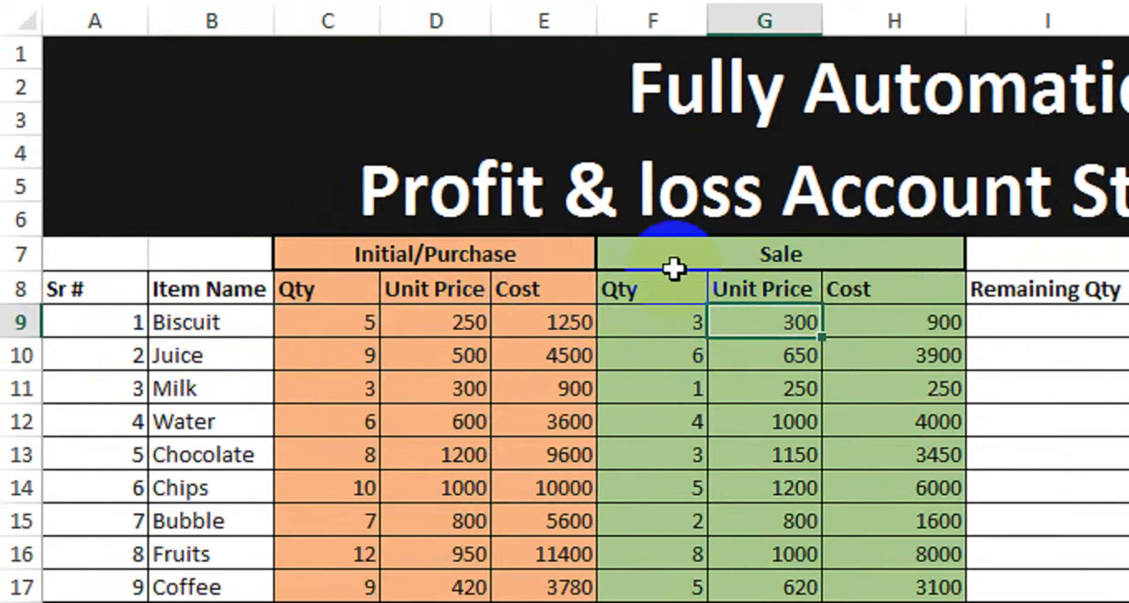
{"action": "left_click", "coordinate": [701, 258]}
{"action": "left_click_drag", "start_coordinate": [702, 259], "coordinate": [771, 345]}
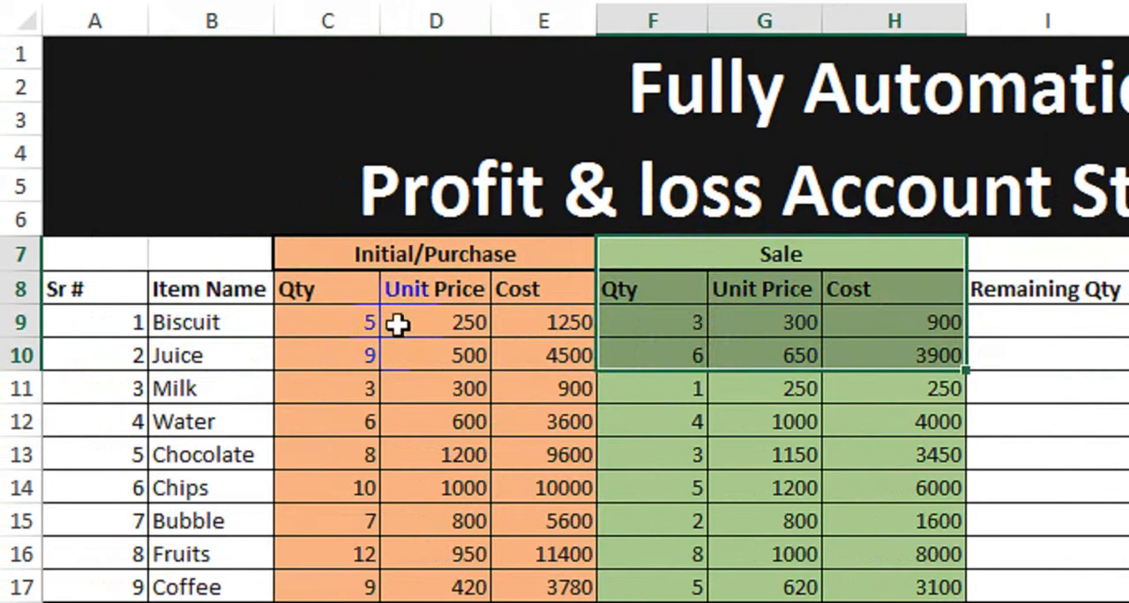
{"action": "left_click", "coordinate": [355, 322]}
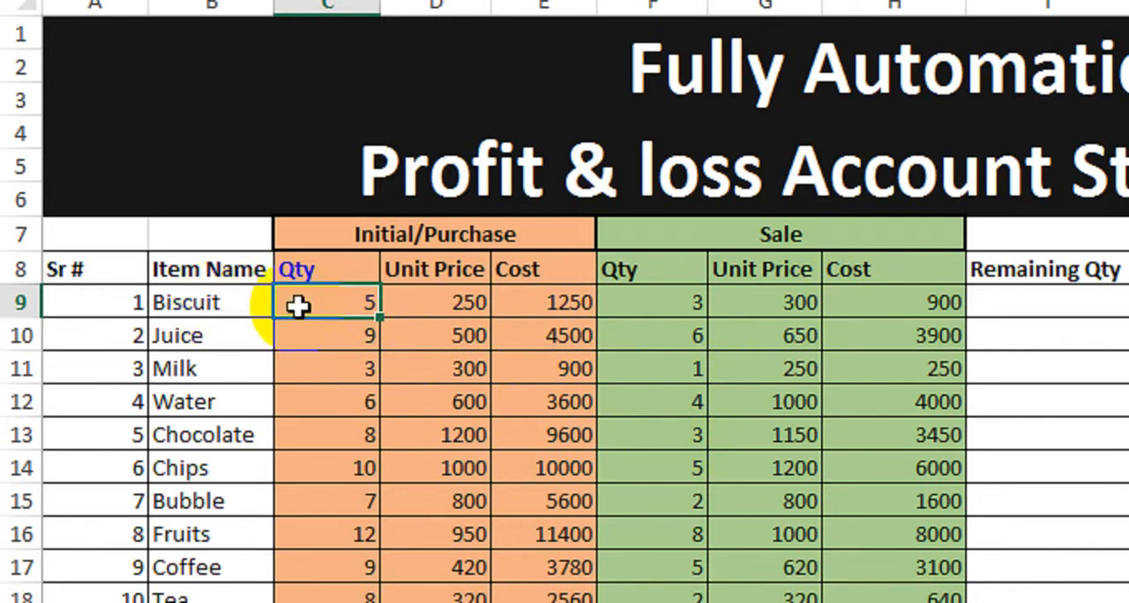
- Review the empty Remaining Qty, Remaining Cost, Margin, Profit and Remaining Profit columns
{"action": "left_click", "coordinate": [636, 305]}
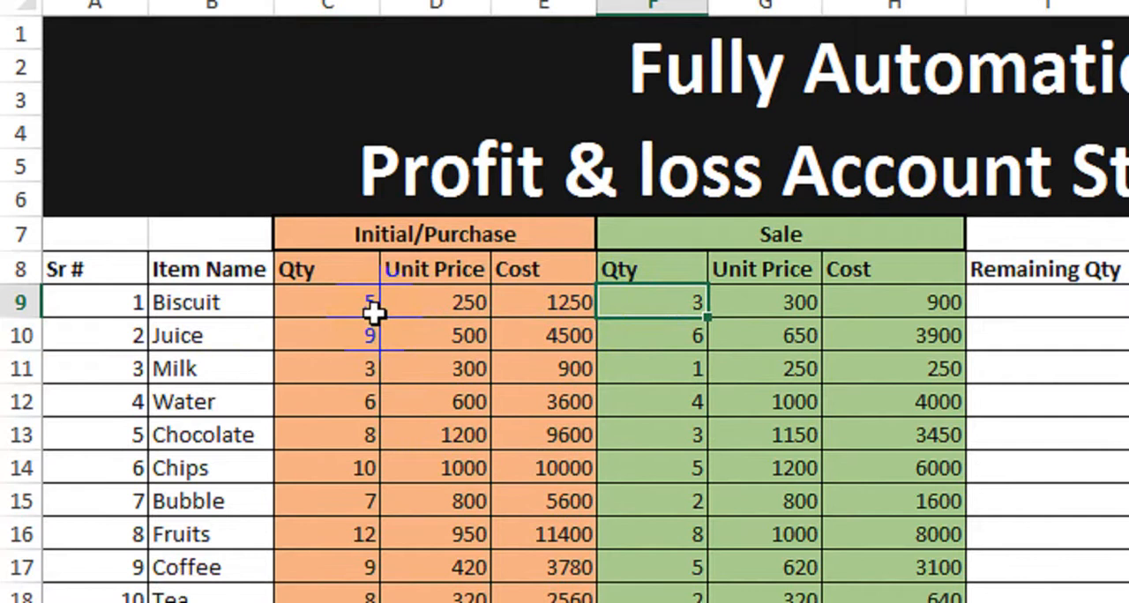
{"action": "left_click", "coordinate": [1025, 307]}
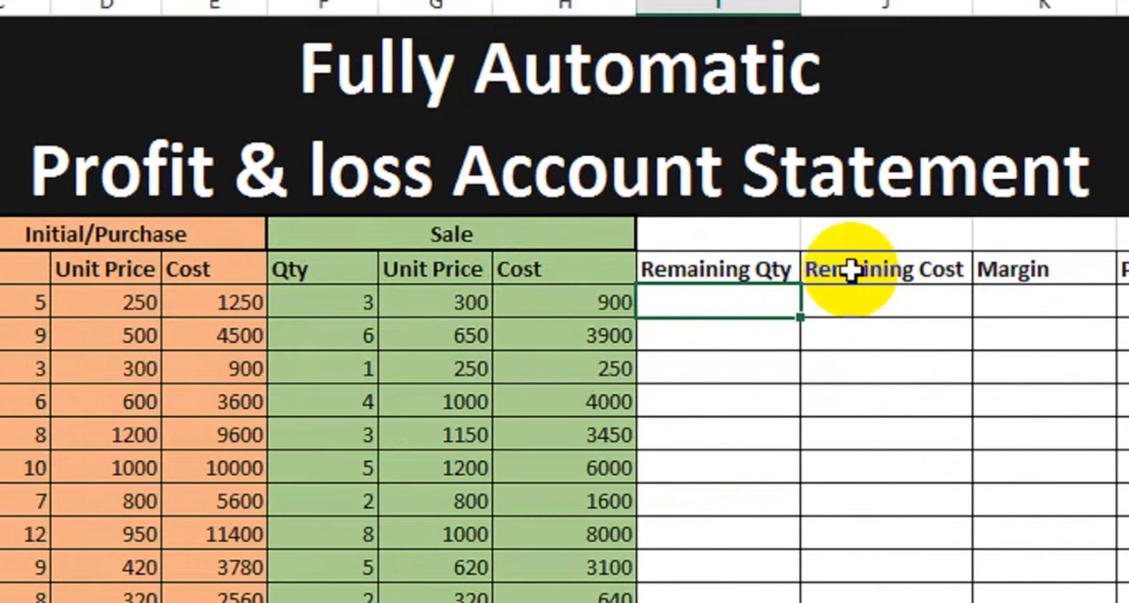
{"action": "left_click_drag", "start_coordinate": [847, 303], "coordinate": [846, 436]}
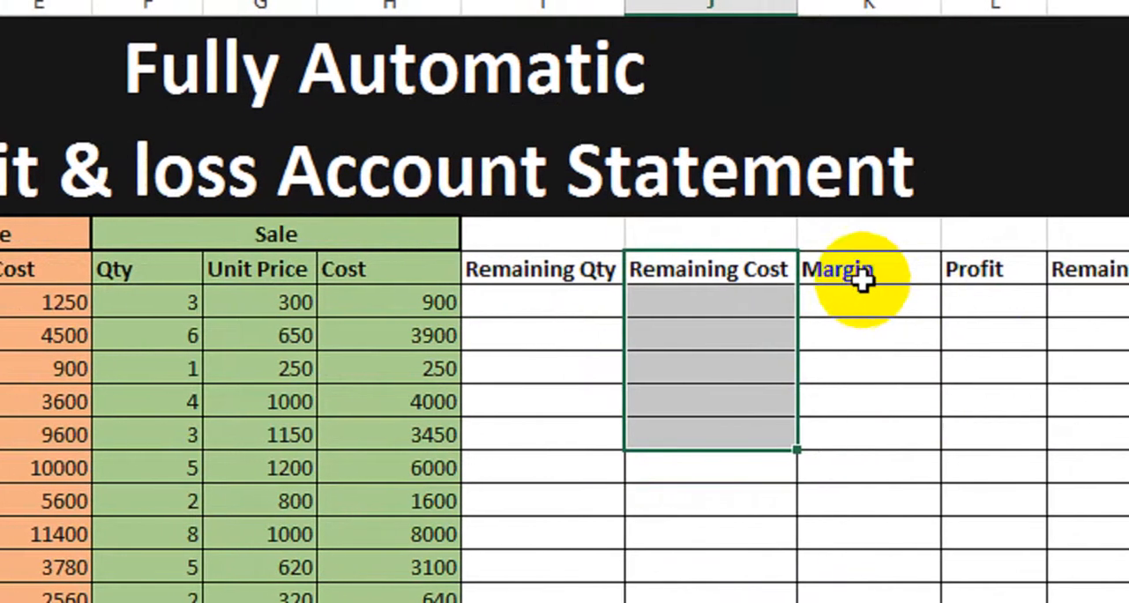
{"action": "left_click_drag", "start_coordinate": [1033, 302], "coordinate": [1033, 369]}
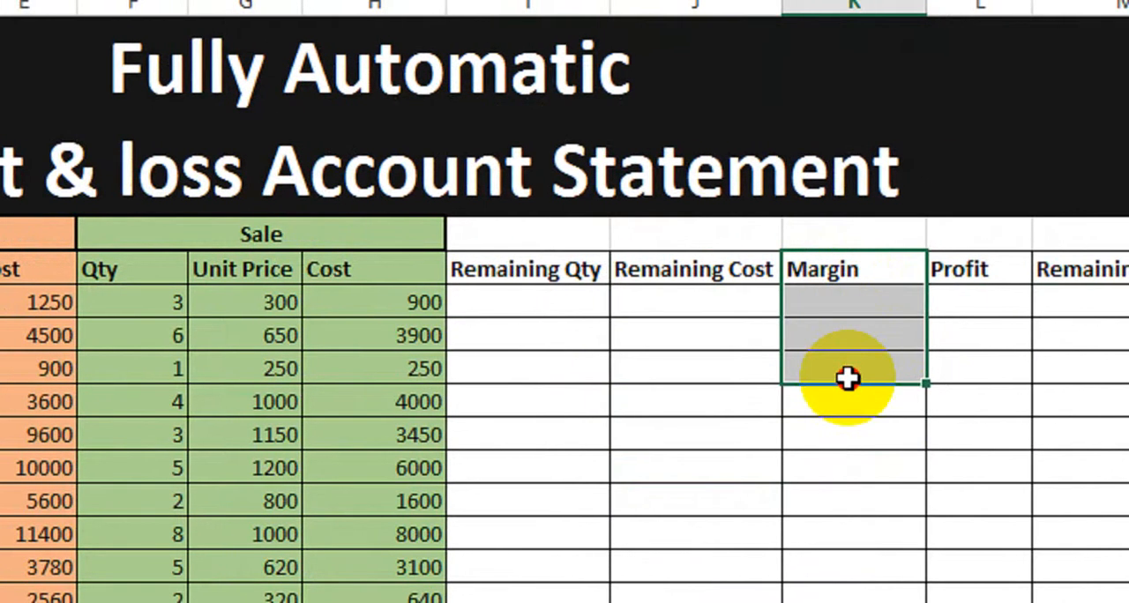
{"action": "left_click_drag", "start_coordinate": [983, 273], "coordinate": [979, 378]}
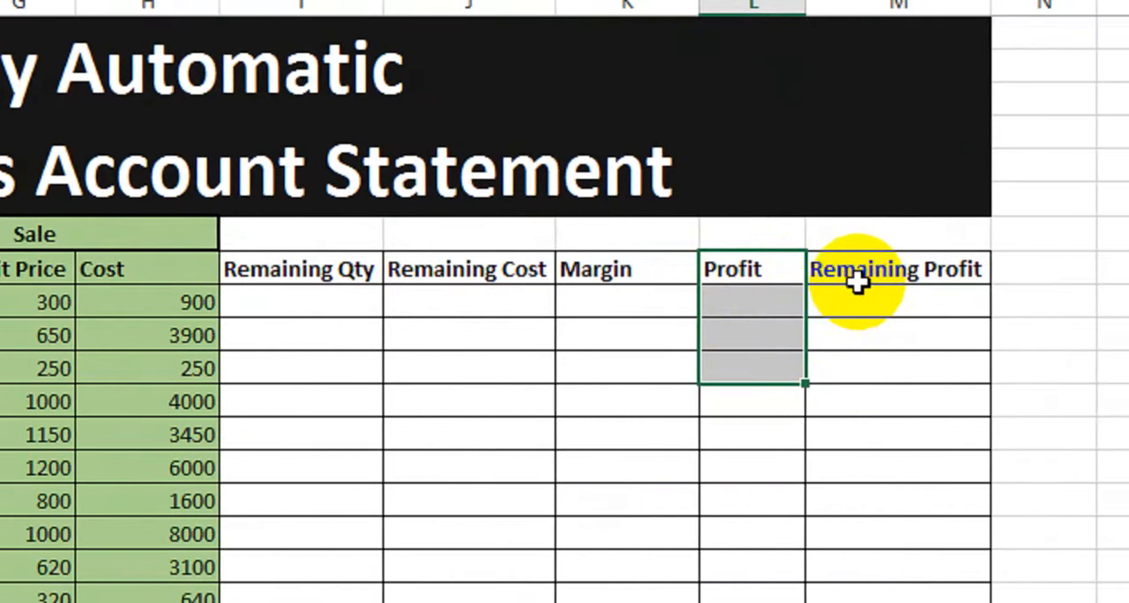
{"action": "left_click_drag", "start_coordinate": [954, 281], "coordinate": [948, 325]}
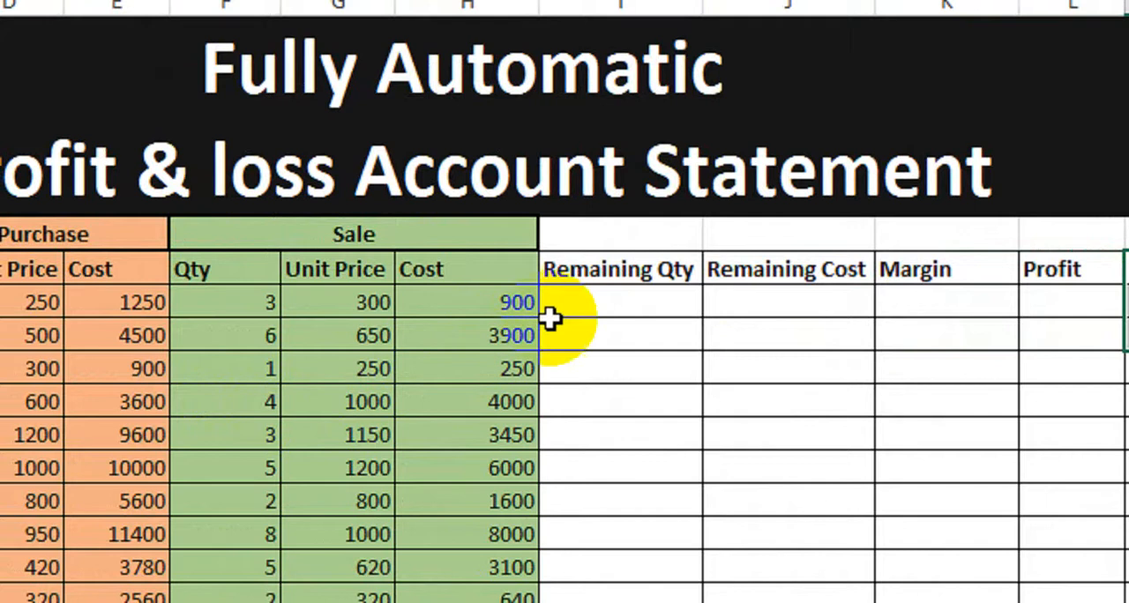
- Enter the formula =C9-F9 in the first Remaining Qty cell for Biscuit
{"action": "left_click", "coordinate": [582, 300]}
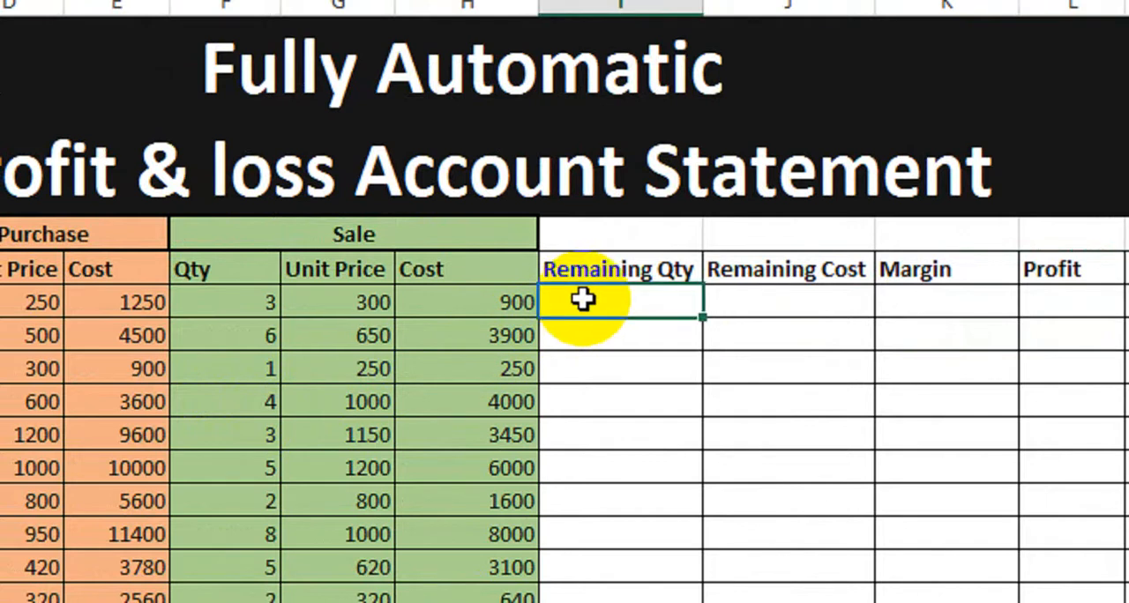
{"action": "type", "text": "="}
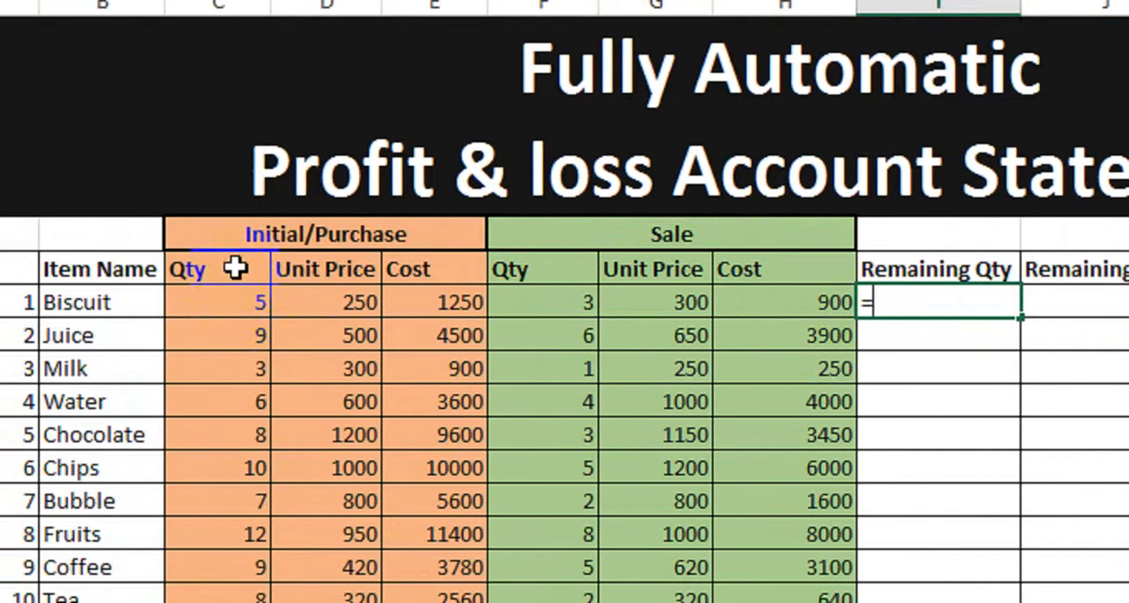
{"action": "left_click", "coordinate": [247, 303]}
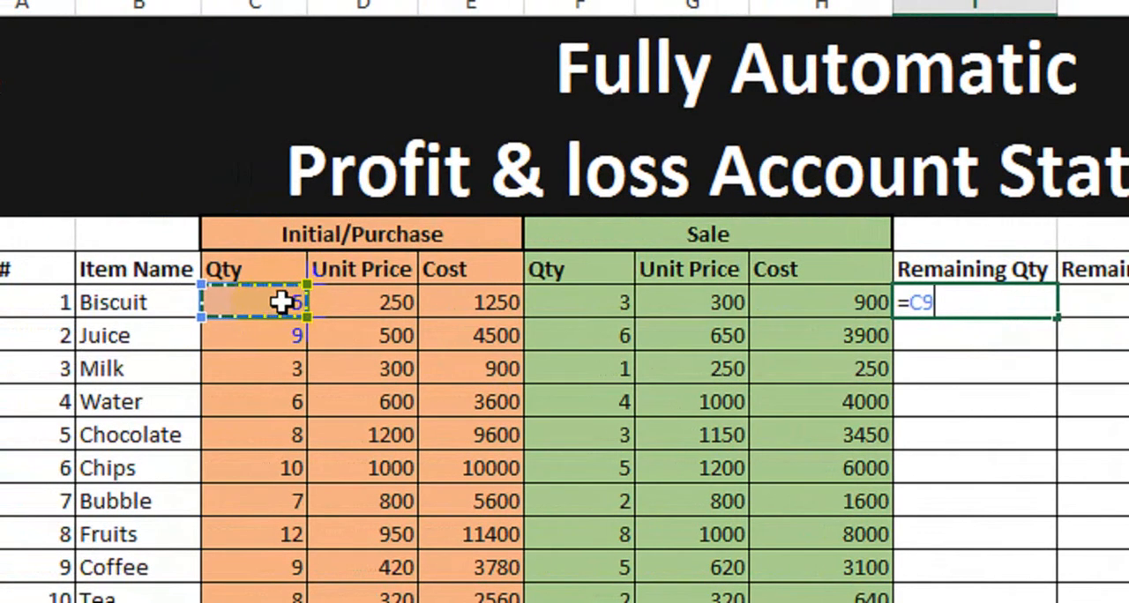
{"action": "type", "text": "-"}
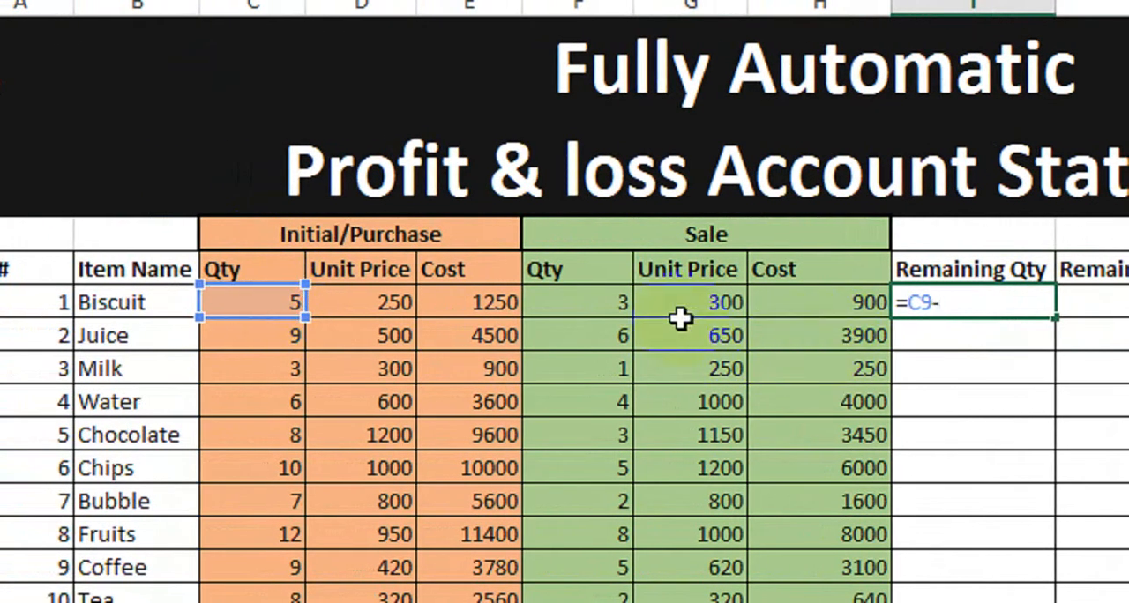
{"action": "left_click", "coordinate": [600, 302]}
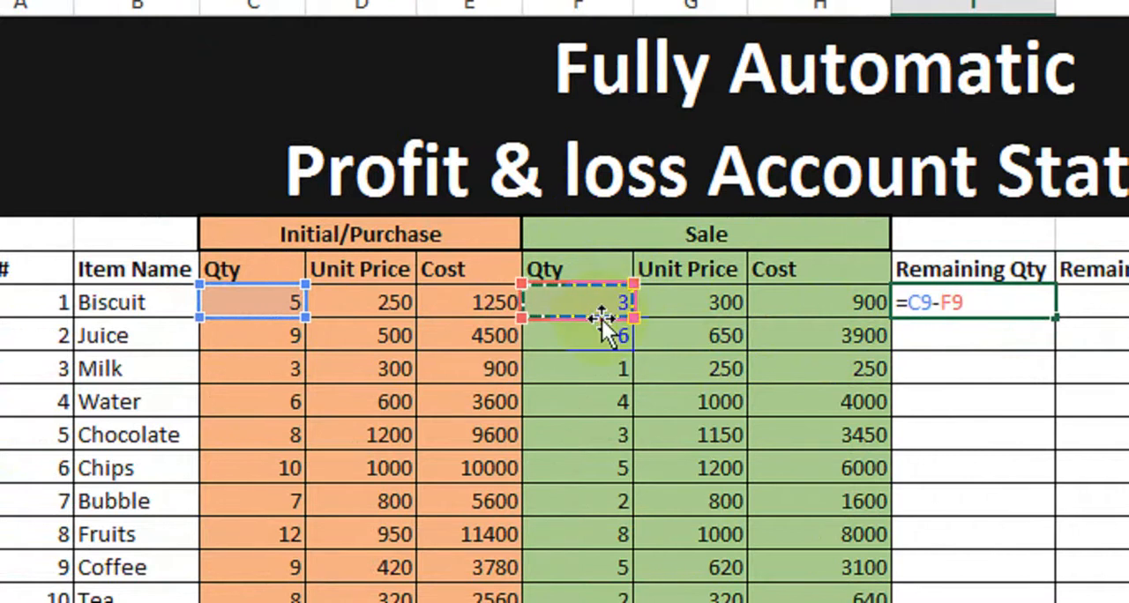
{"action": "key", "text": "Return"}
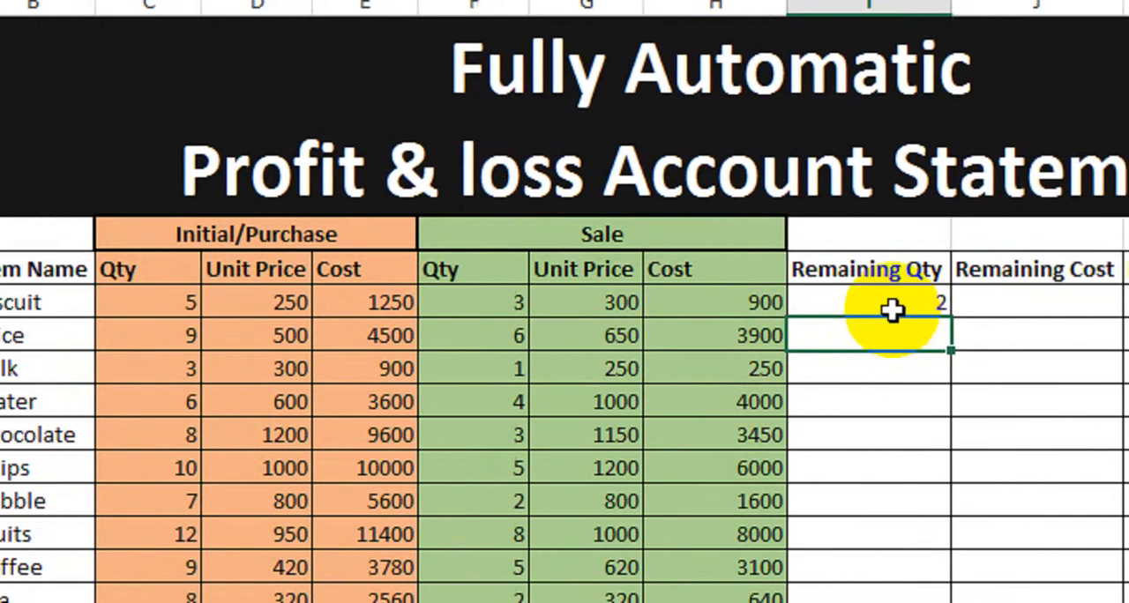
- Copy the Remaining Qty formula down through all ten item rows
{"action": "left_click", "coordinate": [127, 302]}
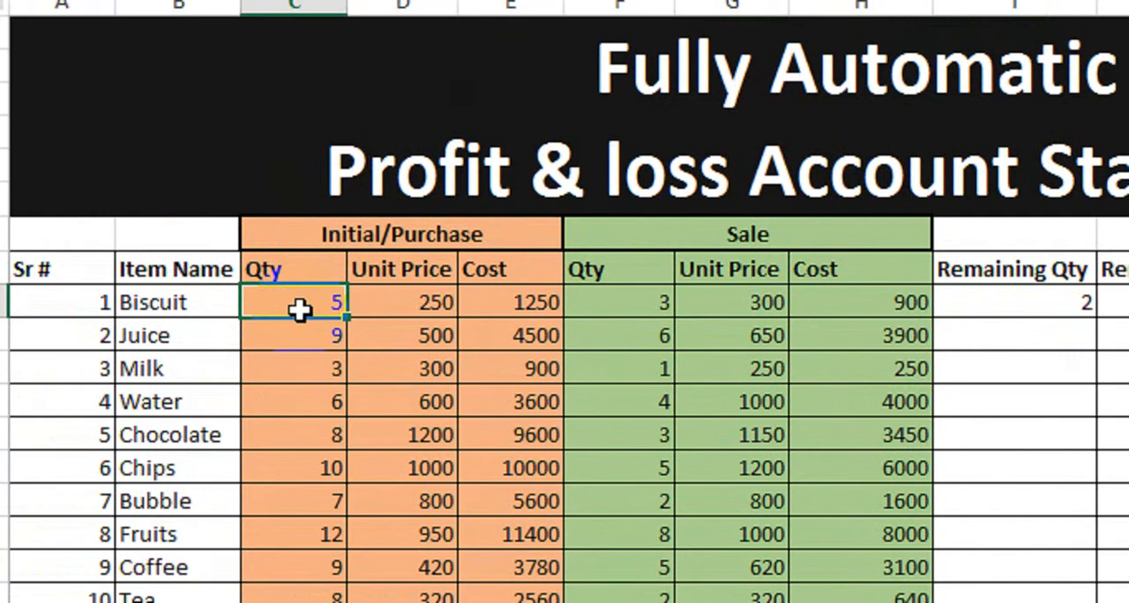
{"action": "left_click", "coordinate": [591, 303]}
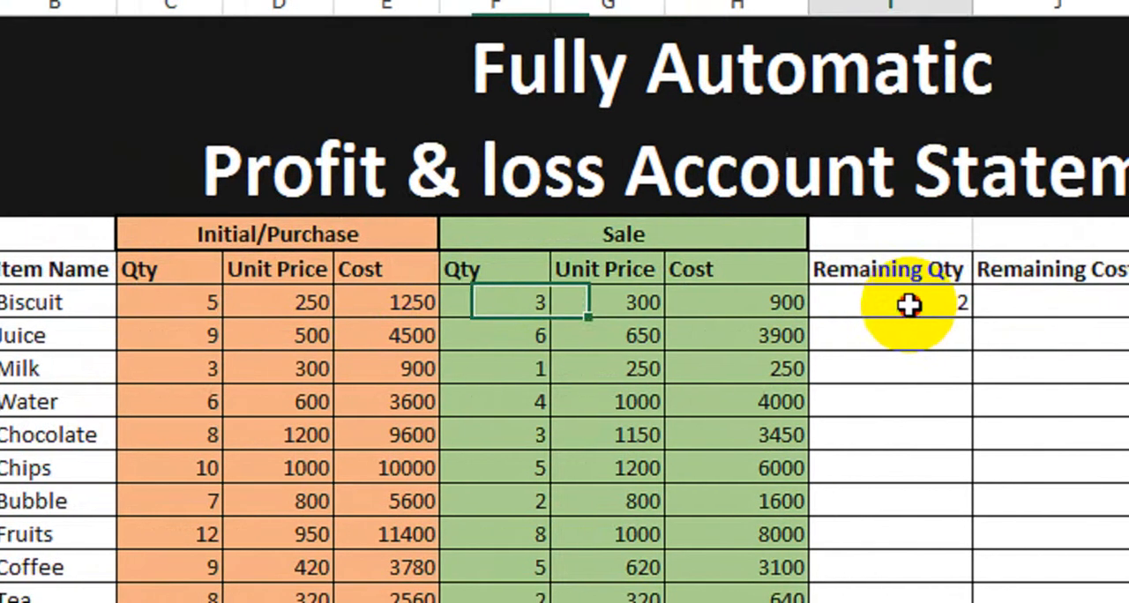
{"action": "left_click", "coordinate": [1014, 302]}
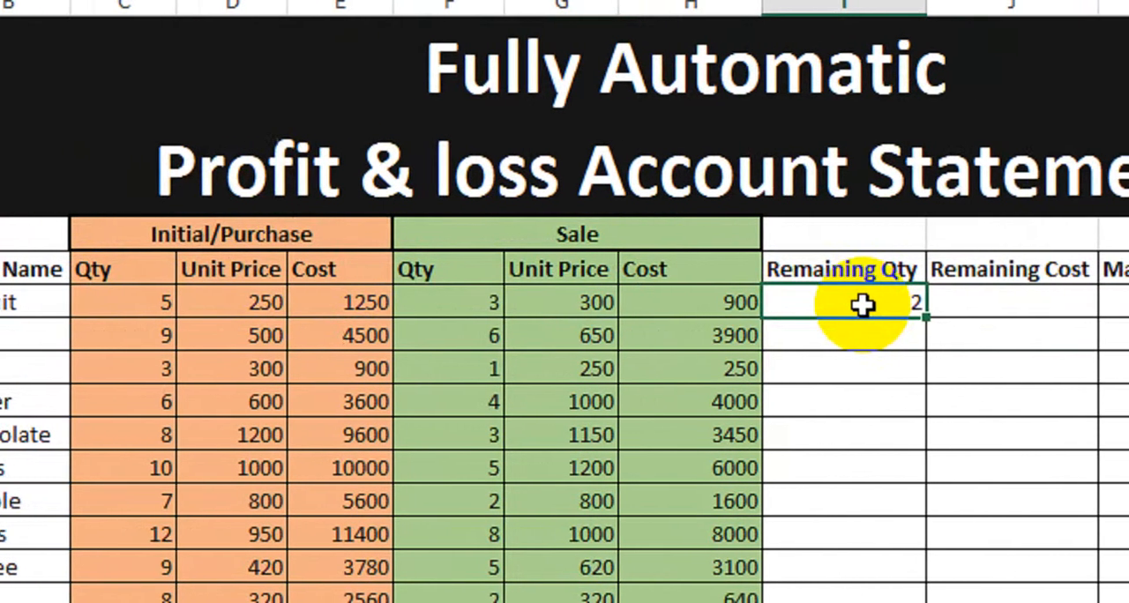
{"action": "left_click_drag", "start_coordinate": [911, 316], "coordinate": [903, 503]}
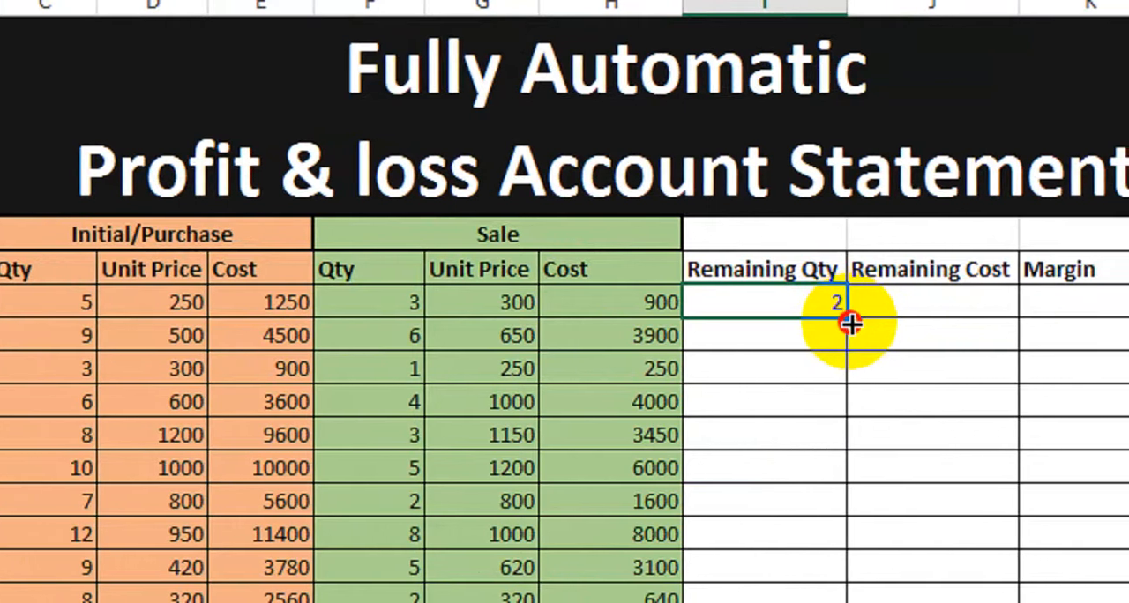
{"action": "left_click_drag", "start_coordinate": [839, 488], "coordinate": [829, 455]}
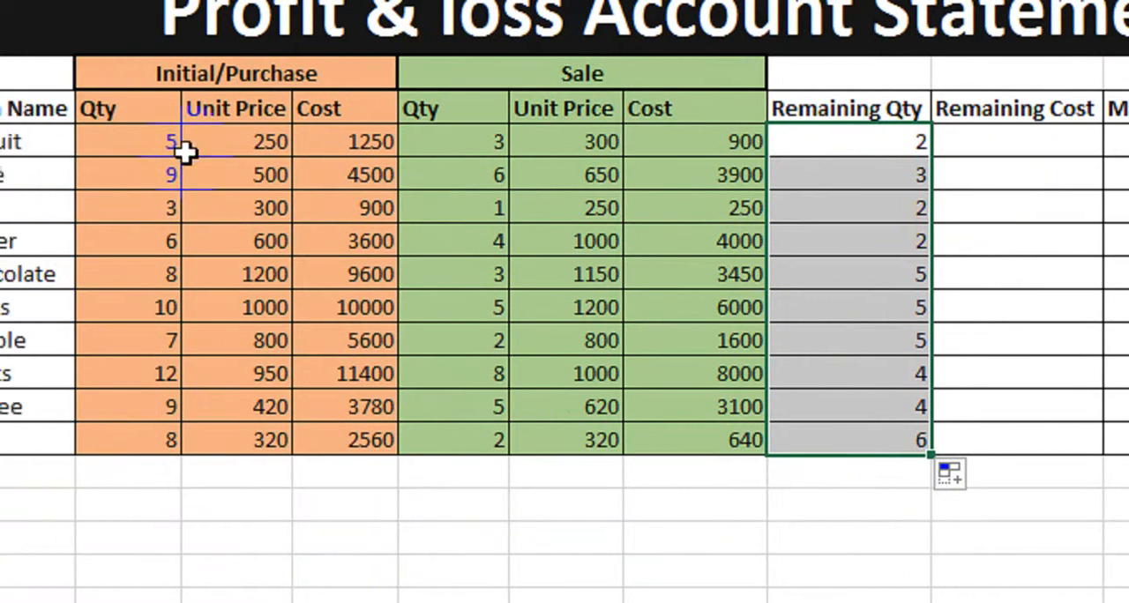
- Compare the Remaining Qty results with the purchase and sale quantity, price and cost columns
{"action": "left_click", "coordinate": [115, 142]}
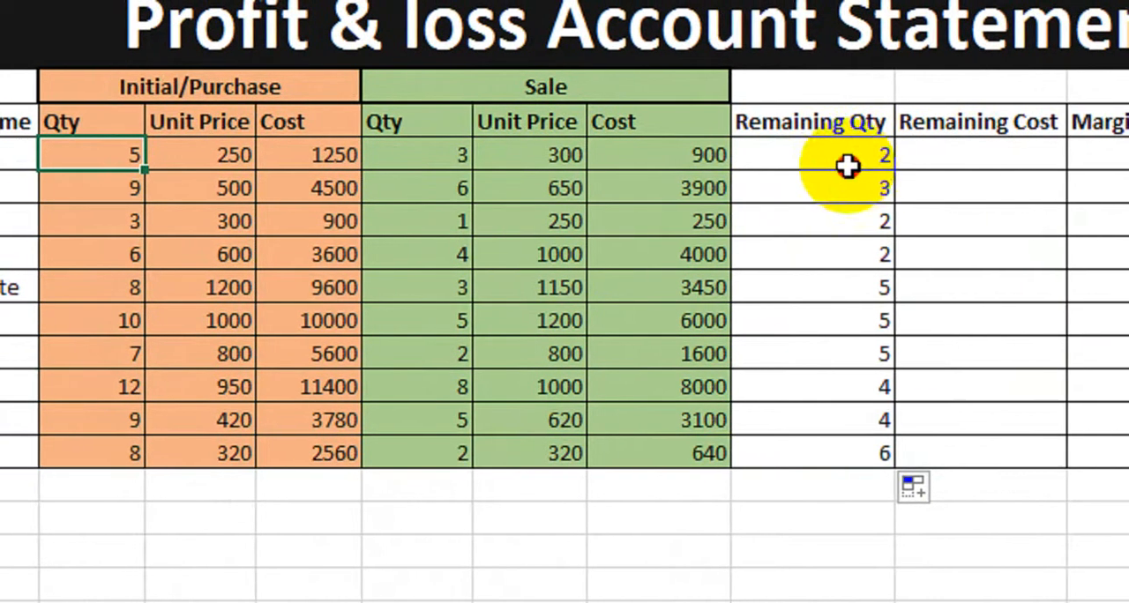
{"action": "left_click_drag", "start_coordinate": [850, 159], "coordinate": [834, 417]}
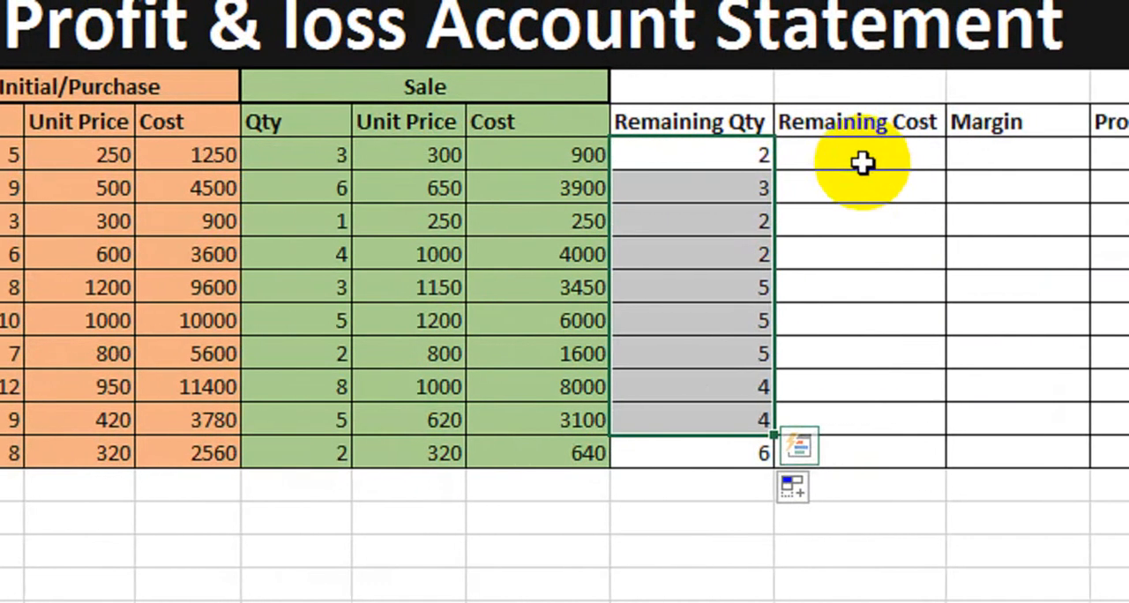
{"action": "left_click", "coordinate": [983, 162]}
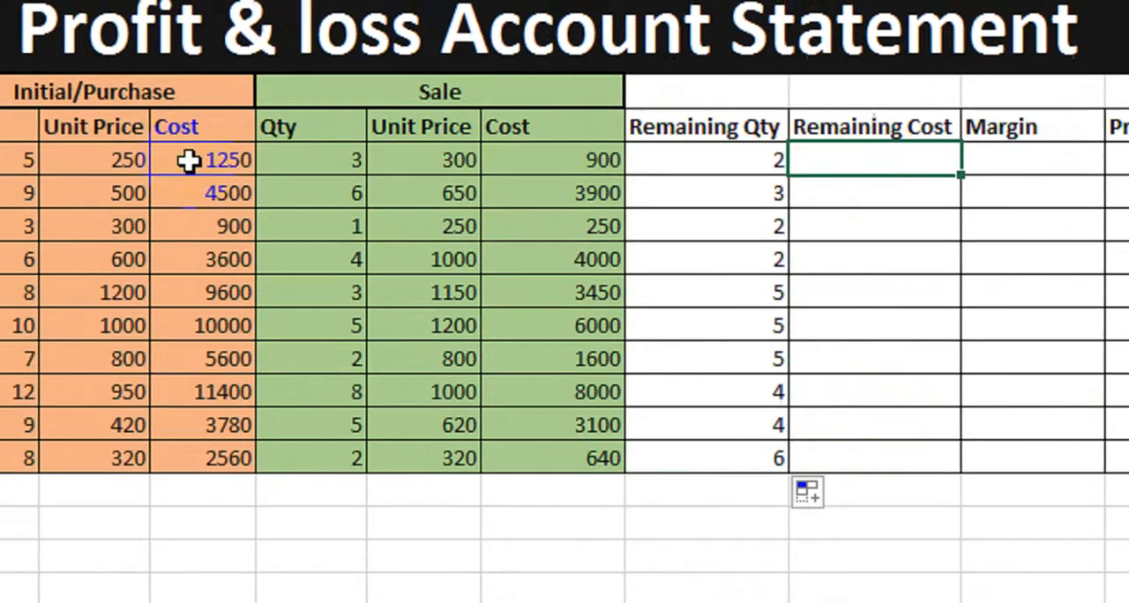
{"action": "left_click", "coordinate": [168, 162]}
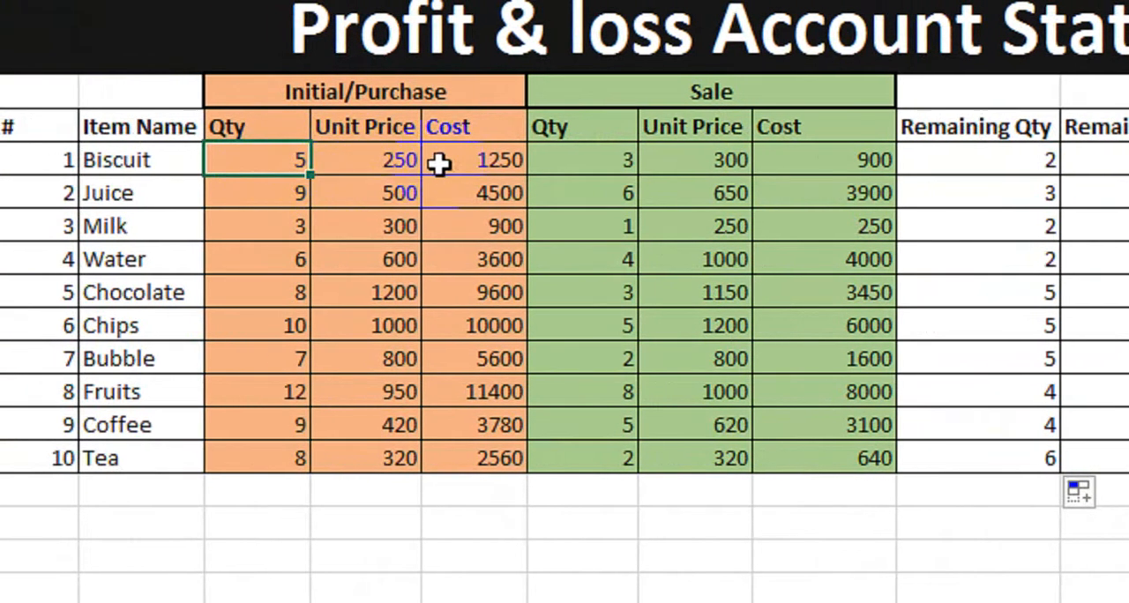
{"action": "left_click", "coordinate": [469, 166]}
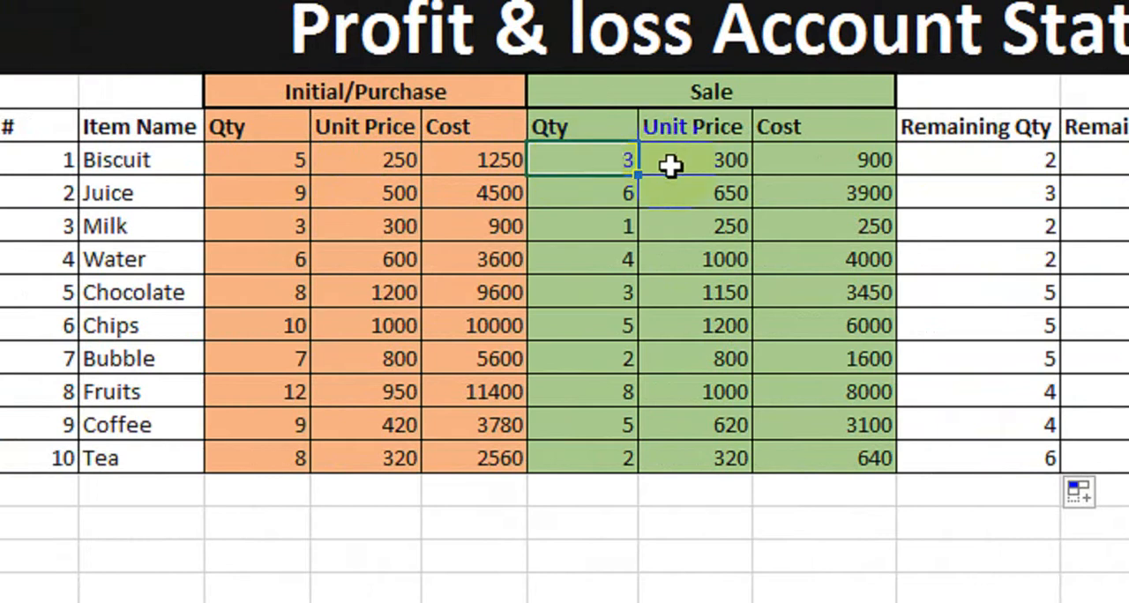
{"action": "left_click", "coordinate": [822, 172]}
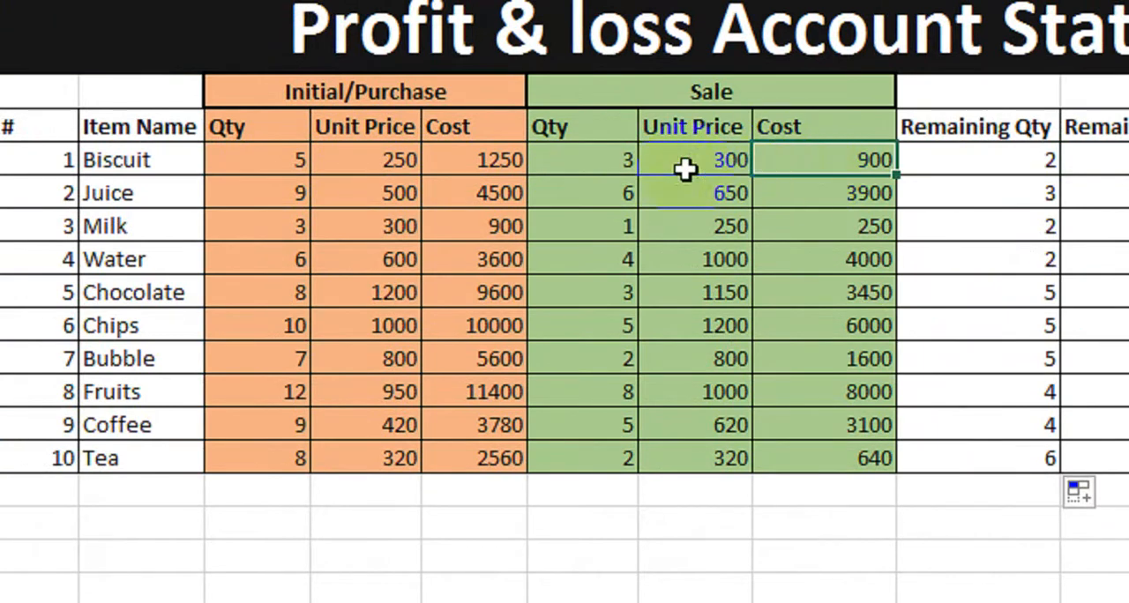
- Examine the Biscuit row's sale quantity, unit price, cost and Remaining Qty cells before moving to the Remaining Cost column
{"action": "left_click", "coordinate": [680, 164]}
{"action": "left_click", "coordinate": [612, 164]}
{"action": "left_click", "coordinate": [799, 159]}
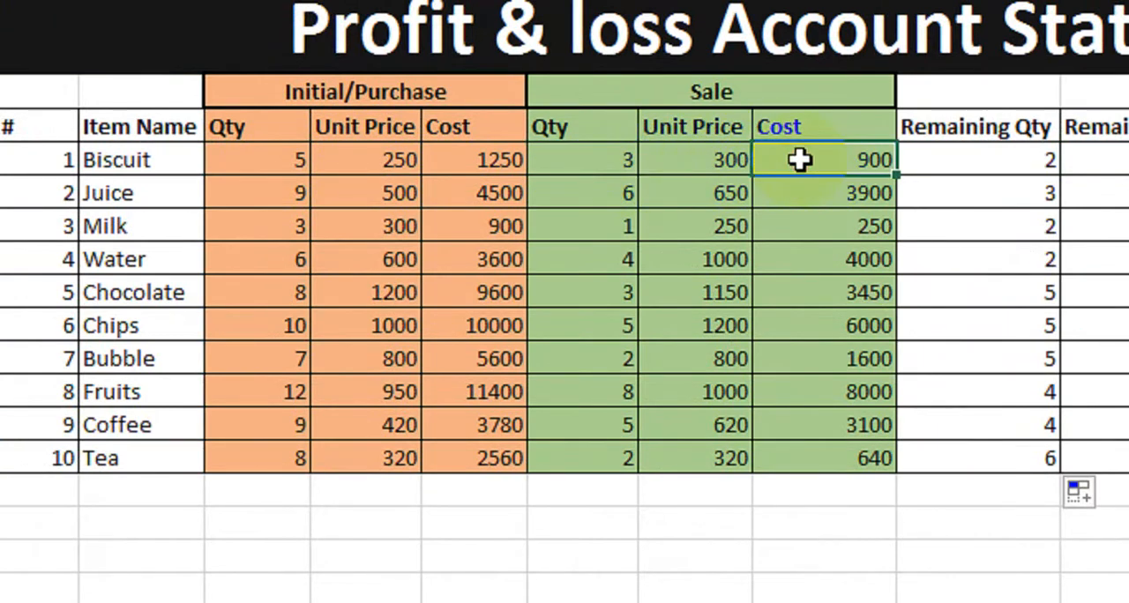
{"action": "left_click", "coordinate": [729, 170]}
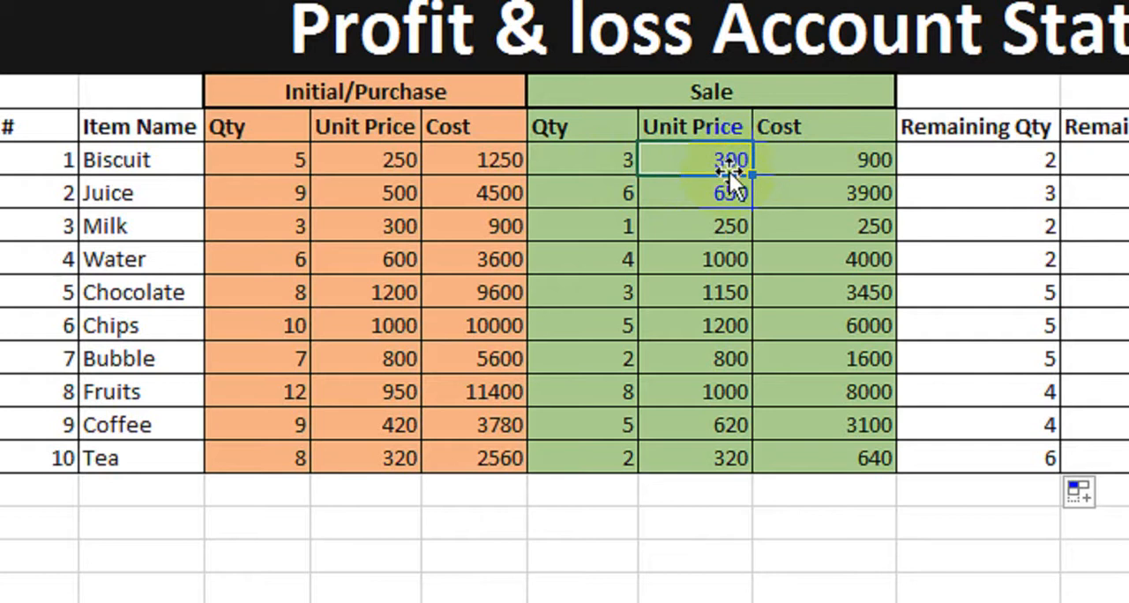
{"action": "left_click", "coordinate": [796, 170]}
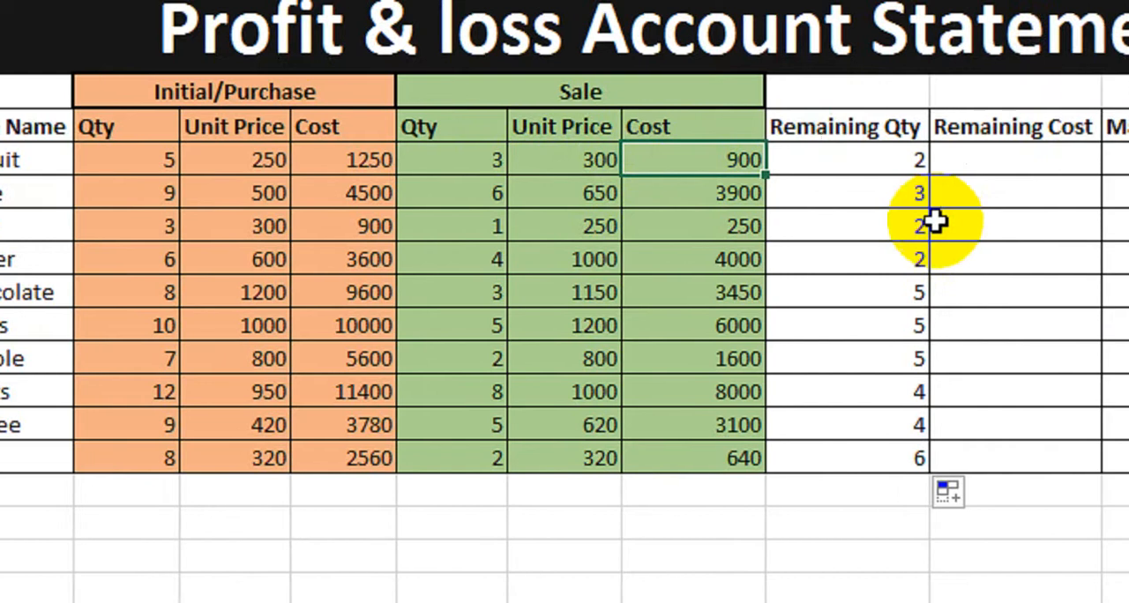
{"action": "left_click", "coordinate": [975, 172]}
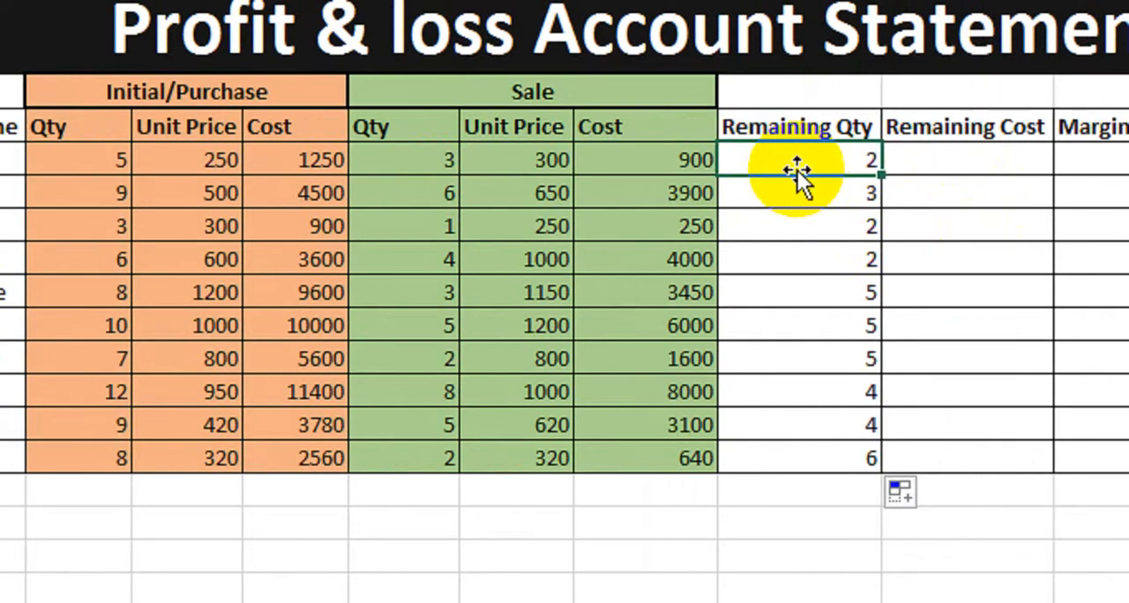
{"action": "left_click", "coordinate": [931, 159]}
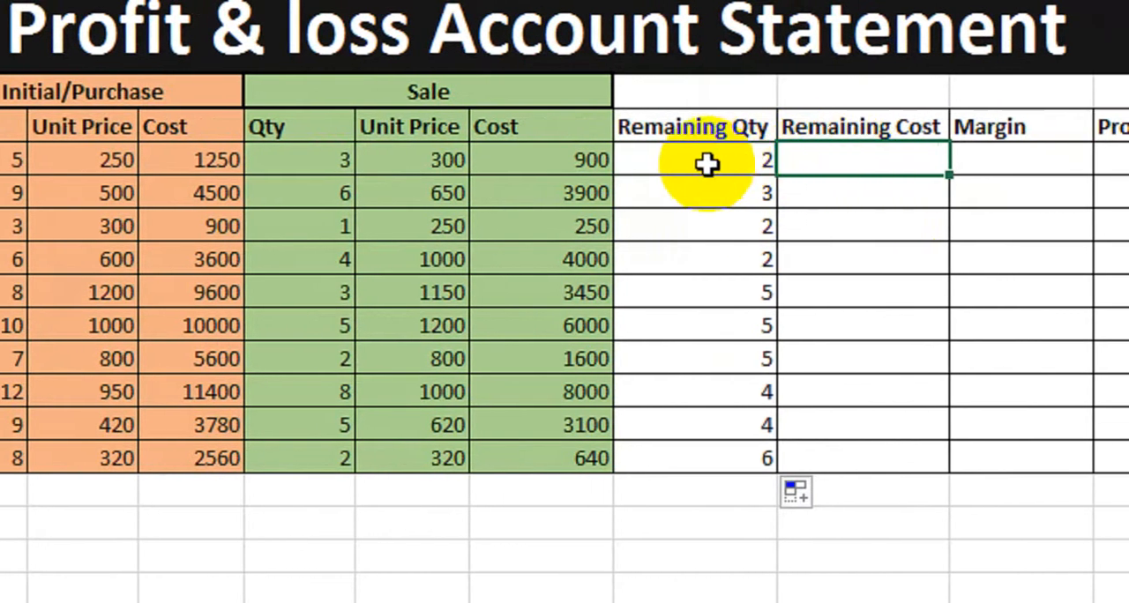
{"action": "left_click", "coordinate": [706, 165]}
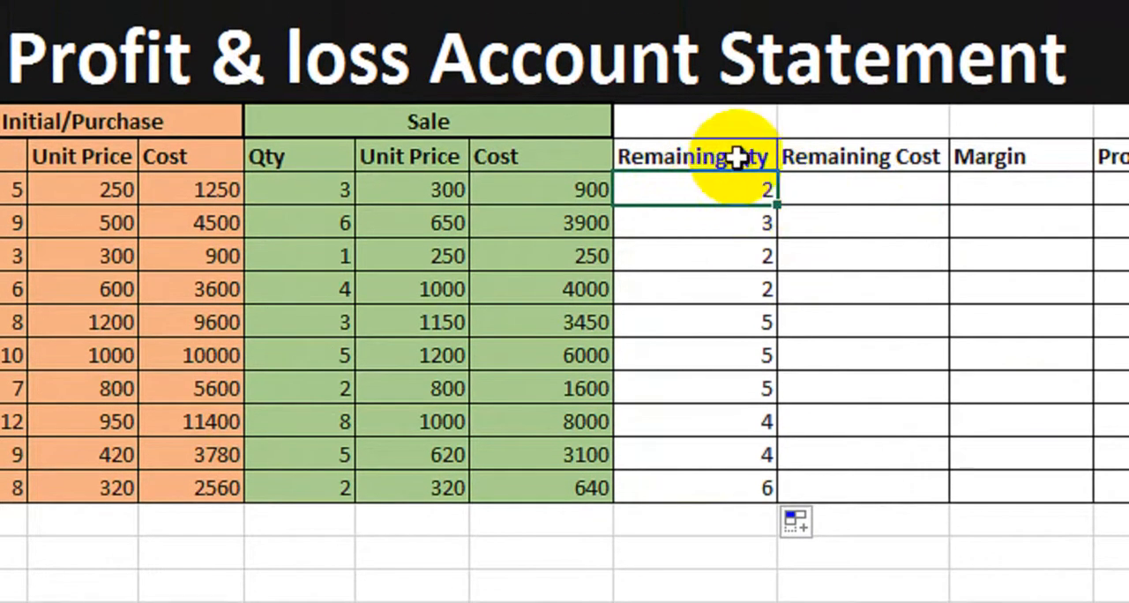
{"action": "left_click", "coordinate": [845, 194]}
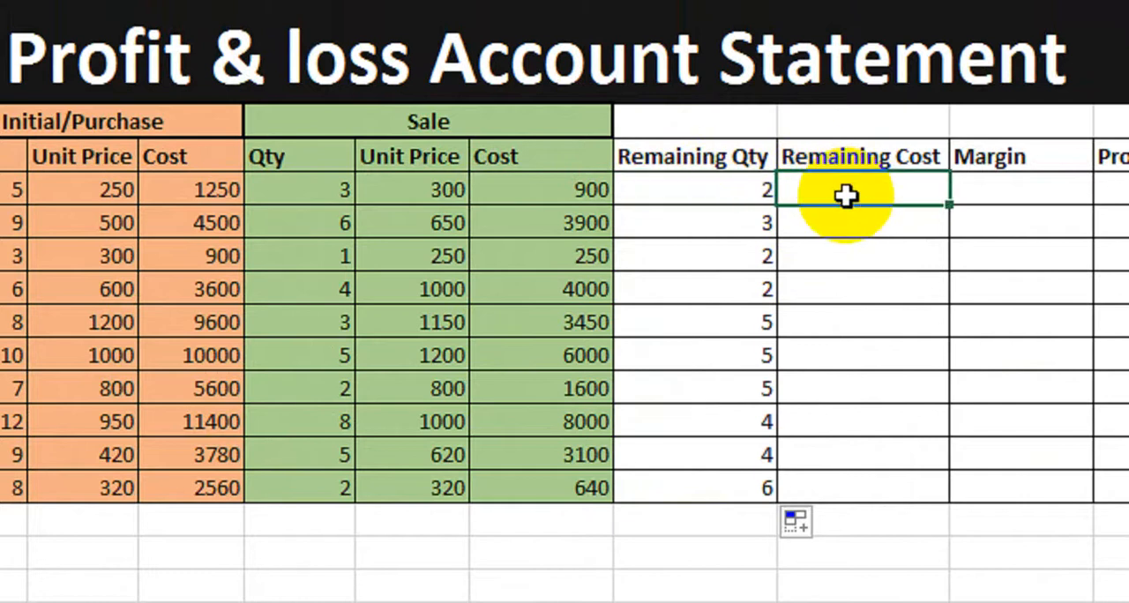
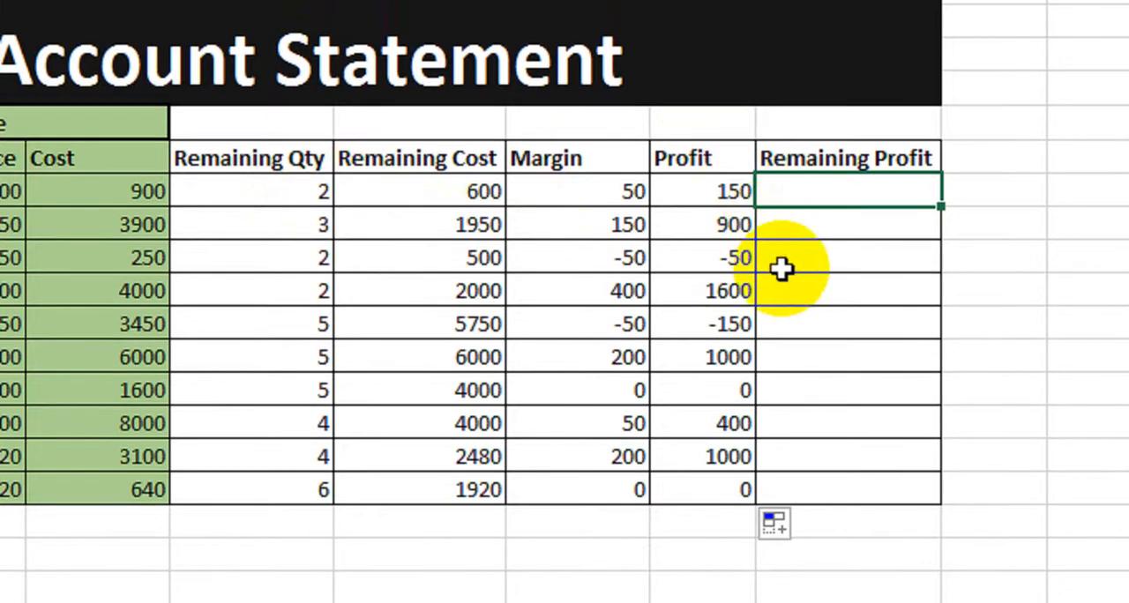
- Enter the formula =I9*K9 in the first Remaining Profit cell
{"action": "type", "text": "="}
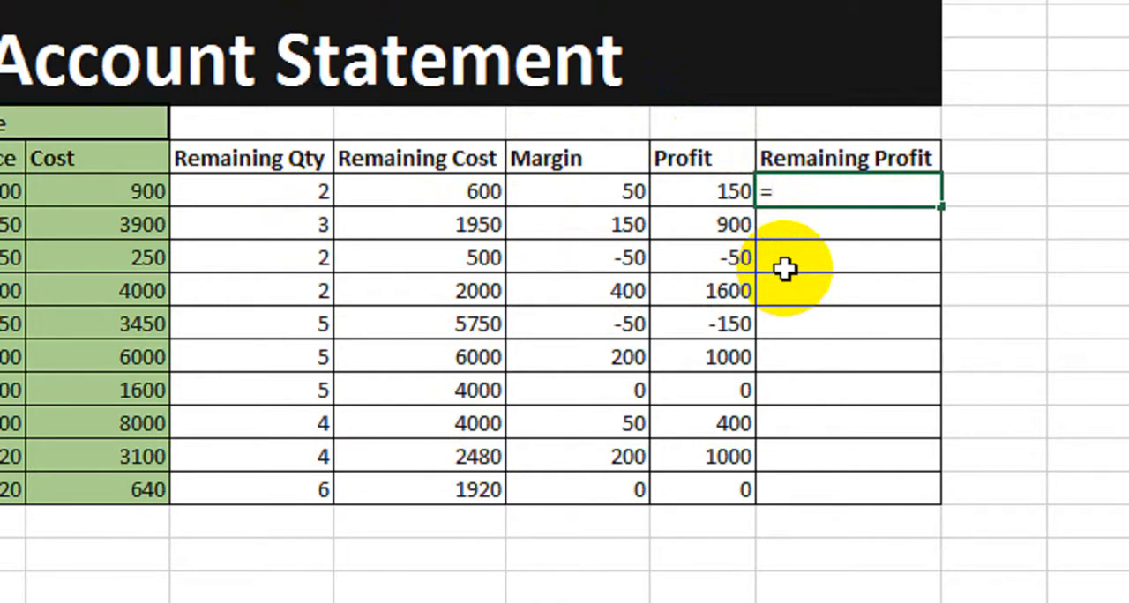
{"action": "left_click", "coordinate": [273, 191]}
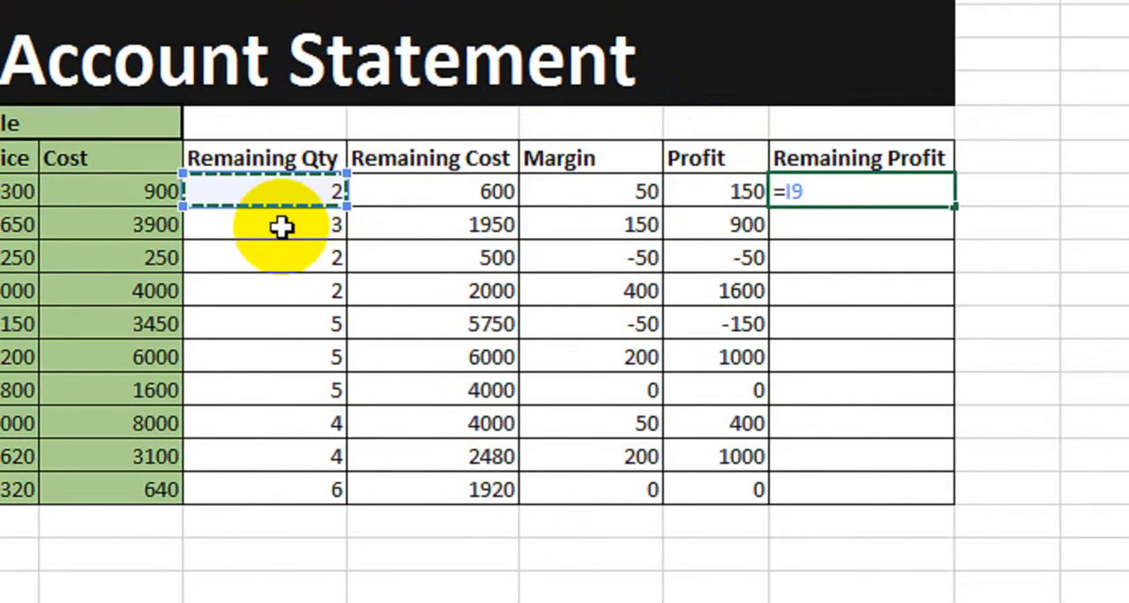
{"action": "type", "text": "*"}
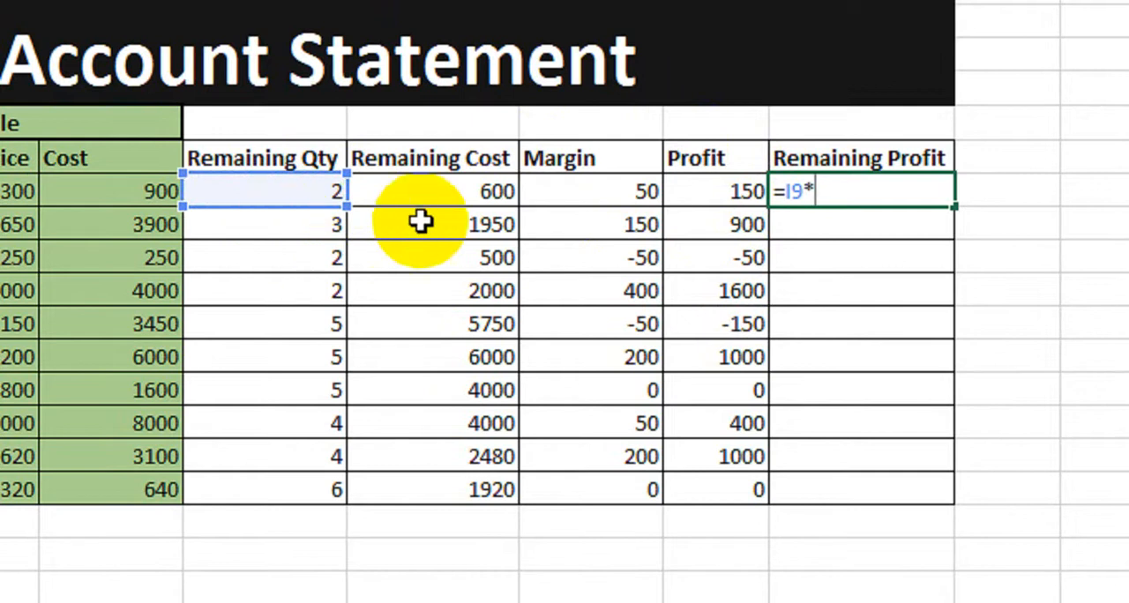
{"action": "left_click", "coordinate": [596, 194]}
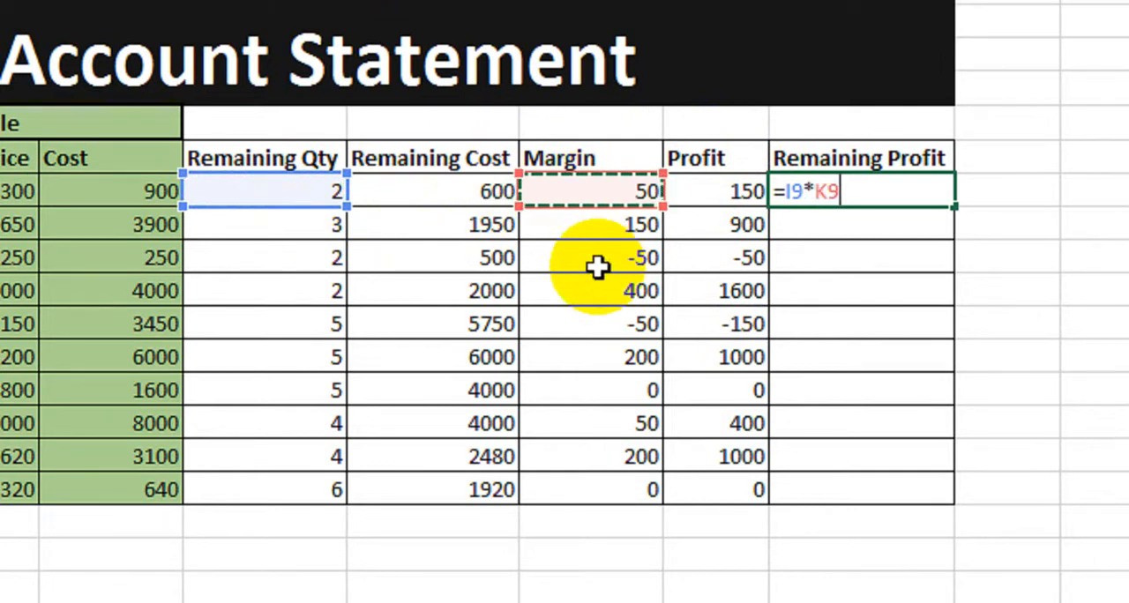
{"action": "key", "text": "Return"}
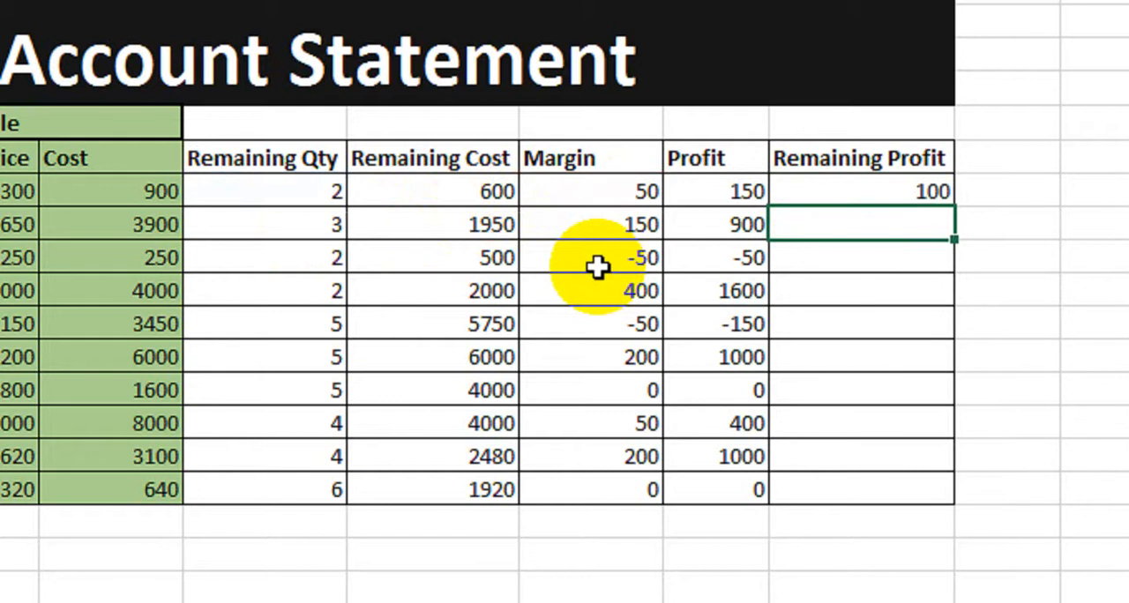
- Copy the Remaining Profit formula down through all ten item rows
{"action": "left_click", "coordinate": [297, 196]}
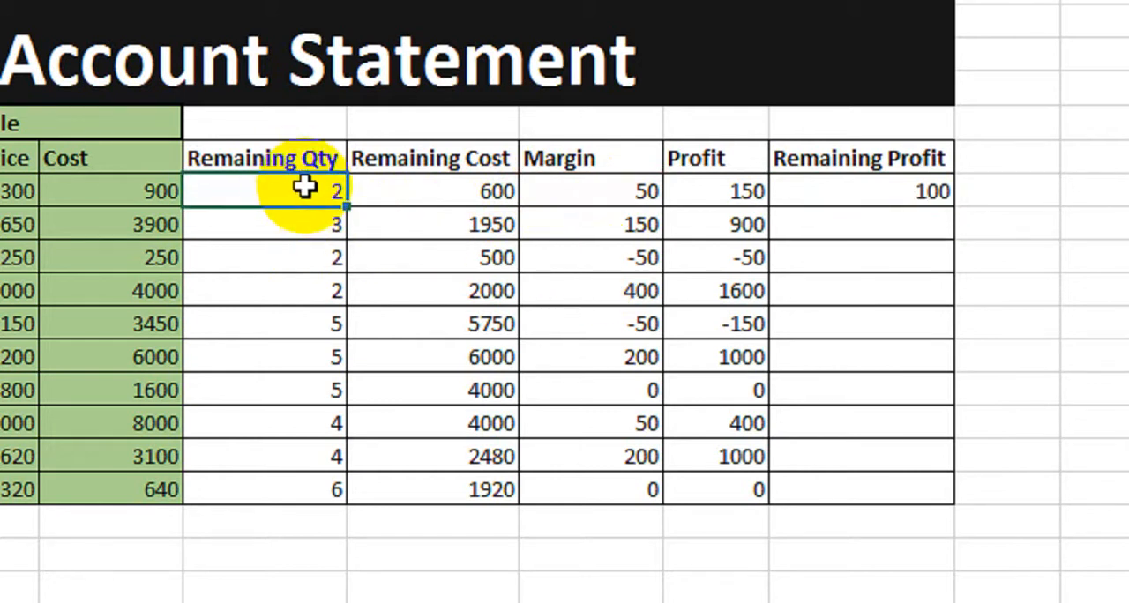
{"action": "left_click", "coordinate": [736, 190]}
{"action": "left_click", "coordinate": [849, 190]}
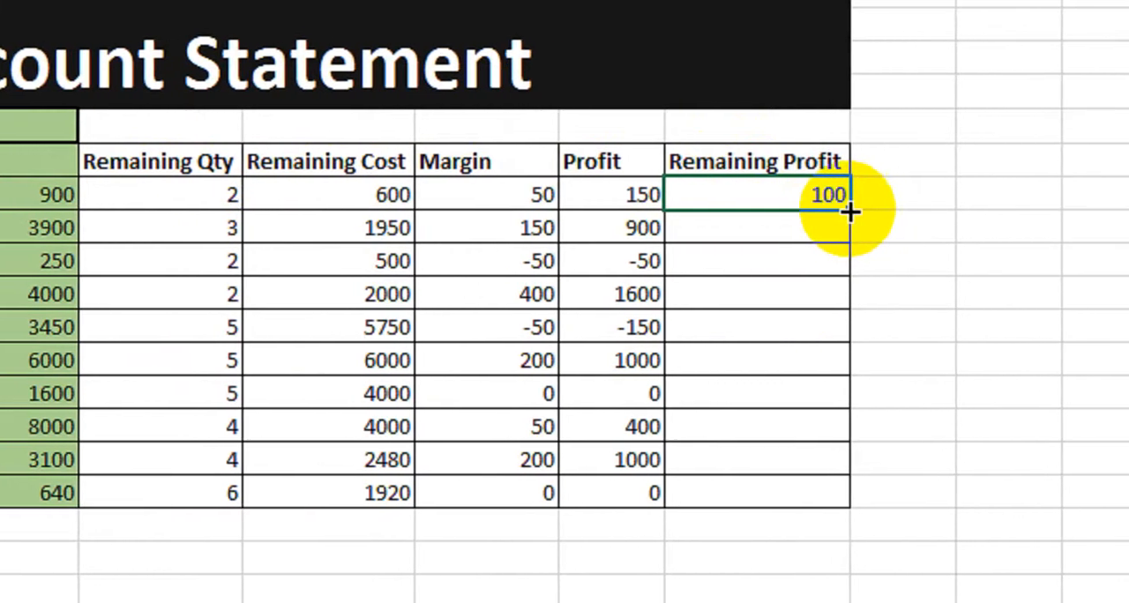
{"action": "double_click", "coordinate": [898, 210]}
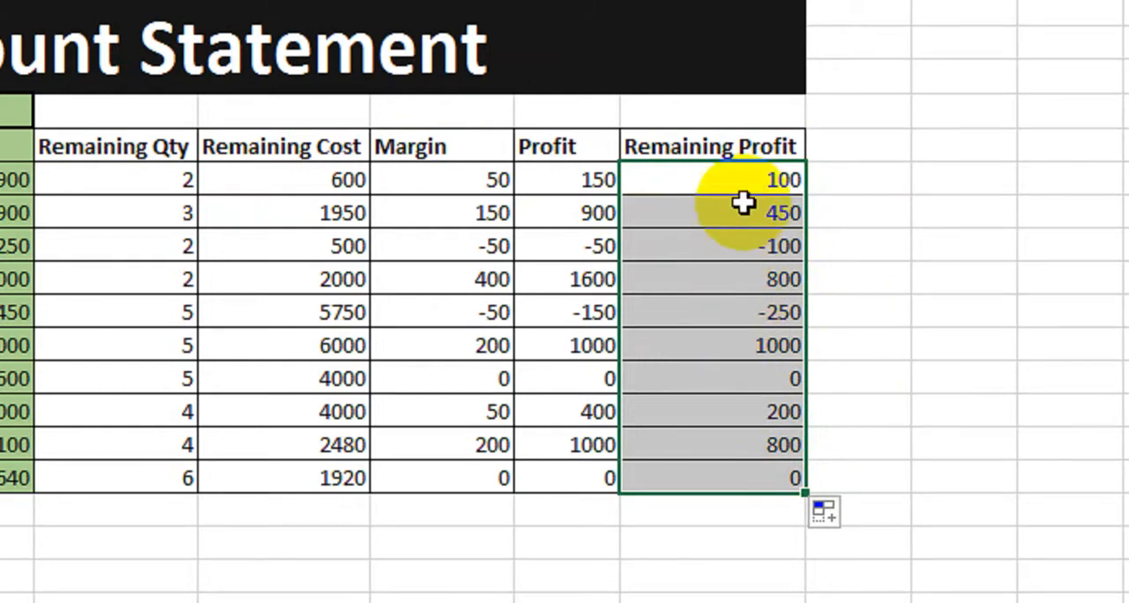
- Review the Remaining Profit results against the Margin and Profit values, selecting the whole column
{"action": "left_click", "coordinate": [726, 247]}
{"action": "left_click", "coordinate": [722, 304]}
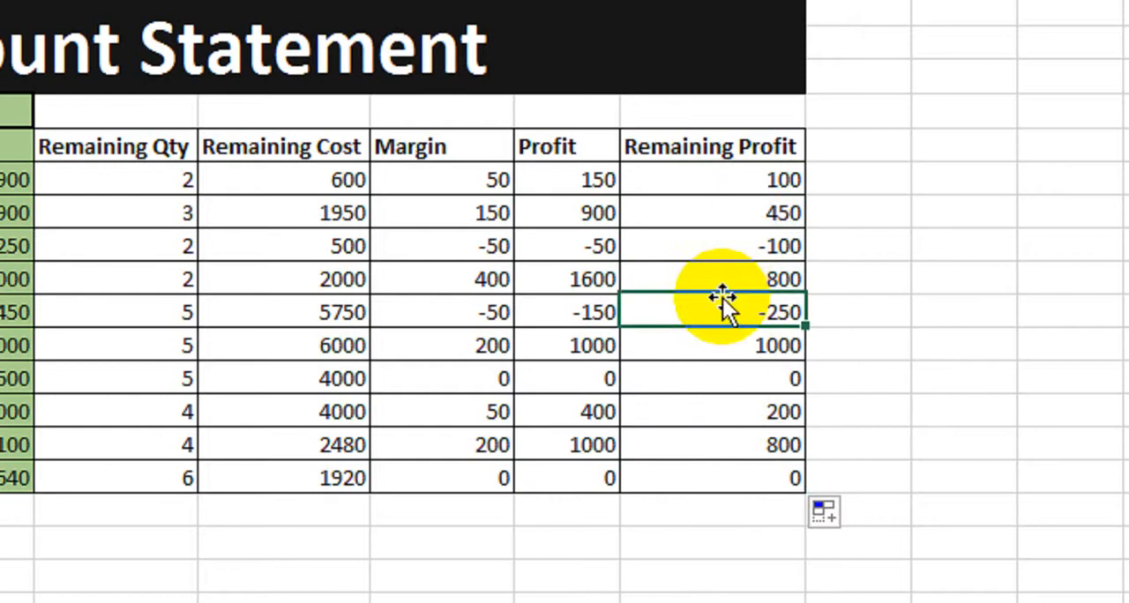
{"action": "left_click", "coordinate": [722, 179]}
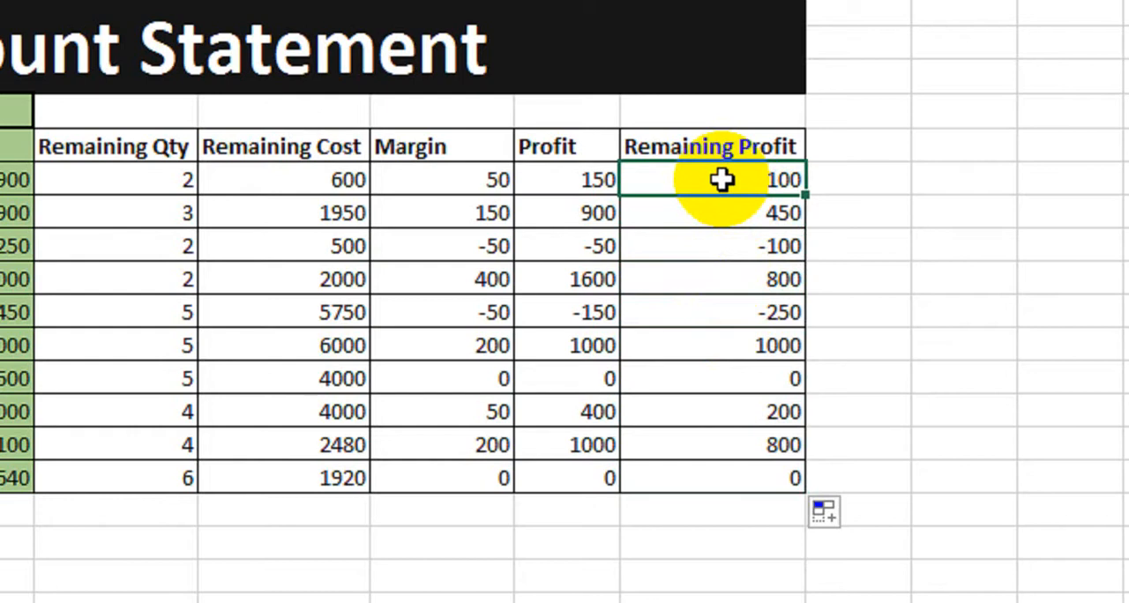
{"action": "left_click_drag", "start_coordinate": [739, 179], "coordinate": [733, 456]}
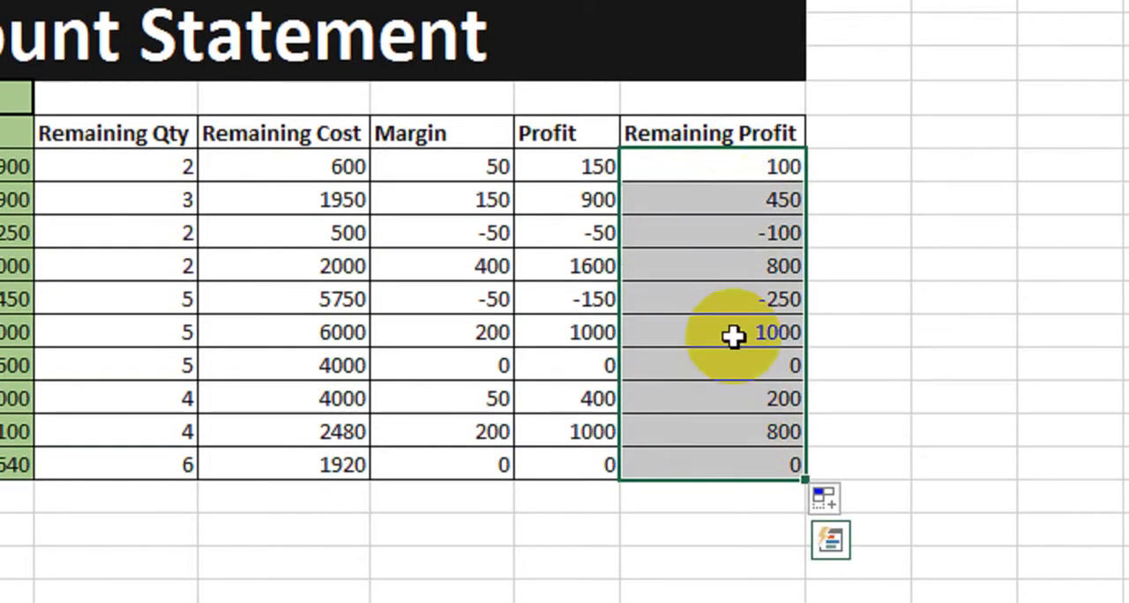
- Begin an IF formula in the first Remaining Profit cell testing whether K9 equals ABS(K9)
{"action": "left_click", "coordinate": [712, 162]}
{"action": "type", "text": "="}
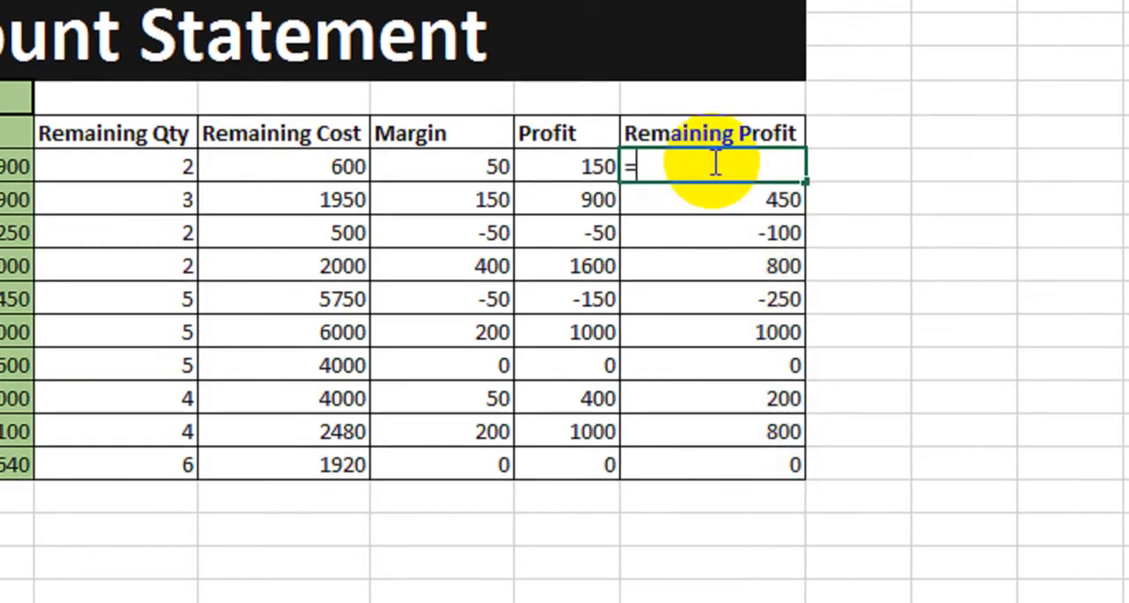
{"action": "type", "text": "if"}
{"action": "key", "text": "Tab"}
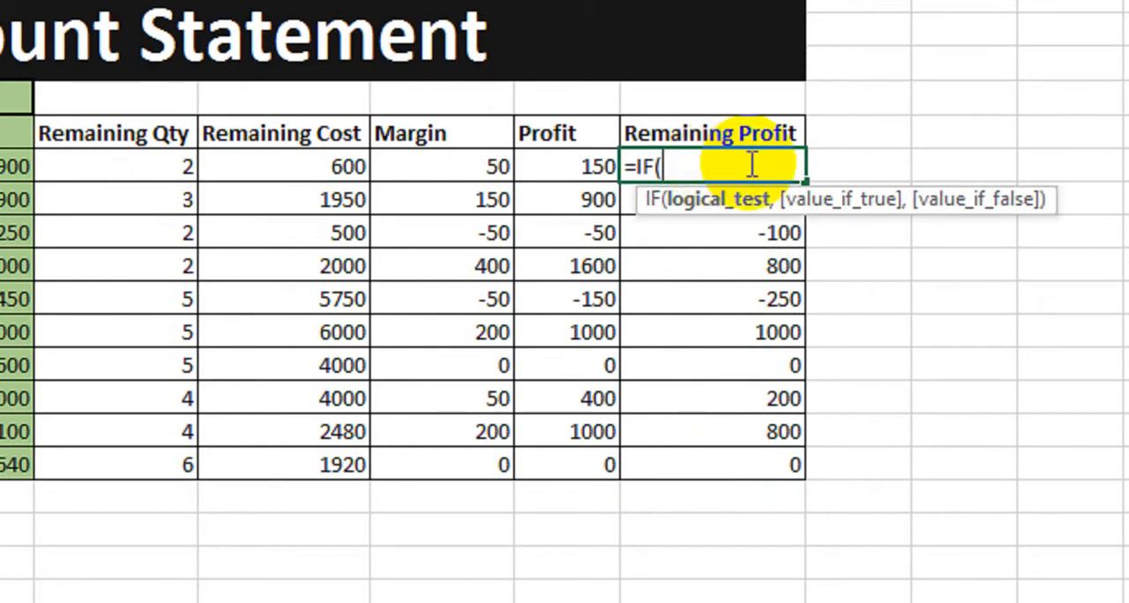
{"action": "left_click", "coordinate": [459, 169]}
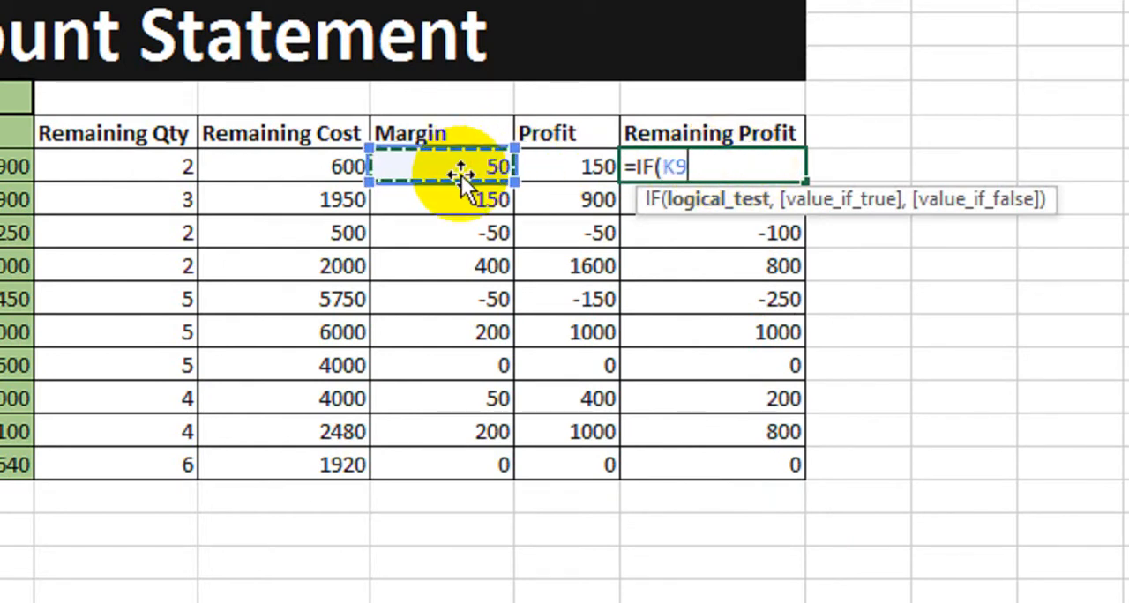
{"action": "type", "text": "="}
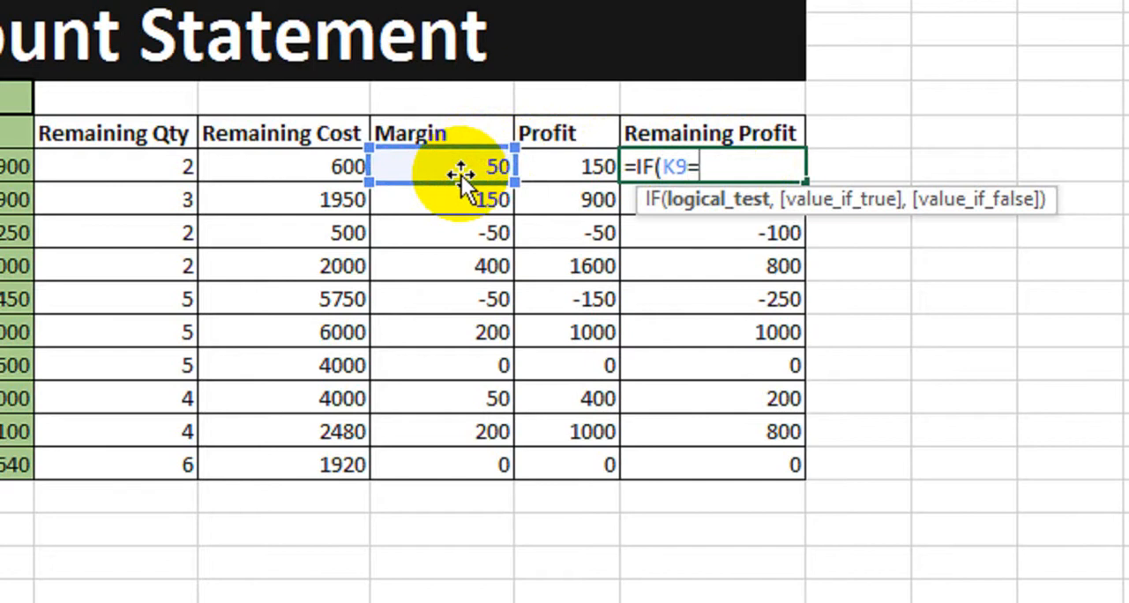
{"action": "type", "text": "Ab"}
{"action": "key", "text": "Tab"}
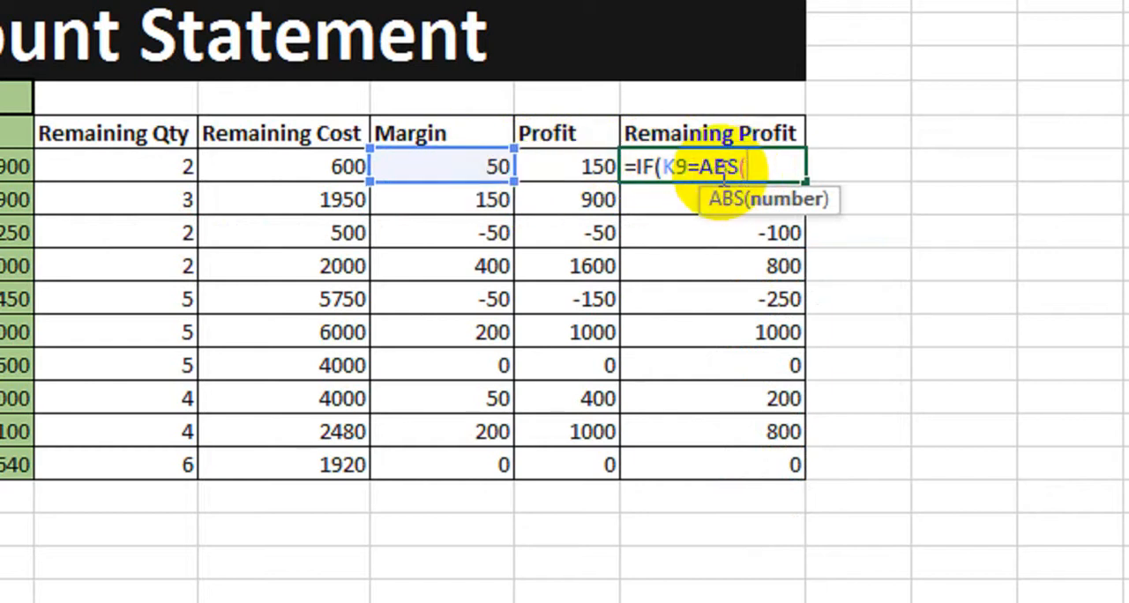
{"action": "left_click", "coordinate": [471, 170]}
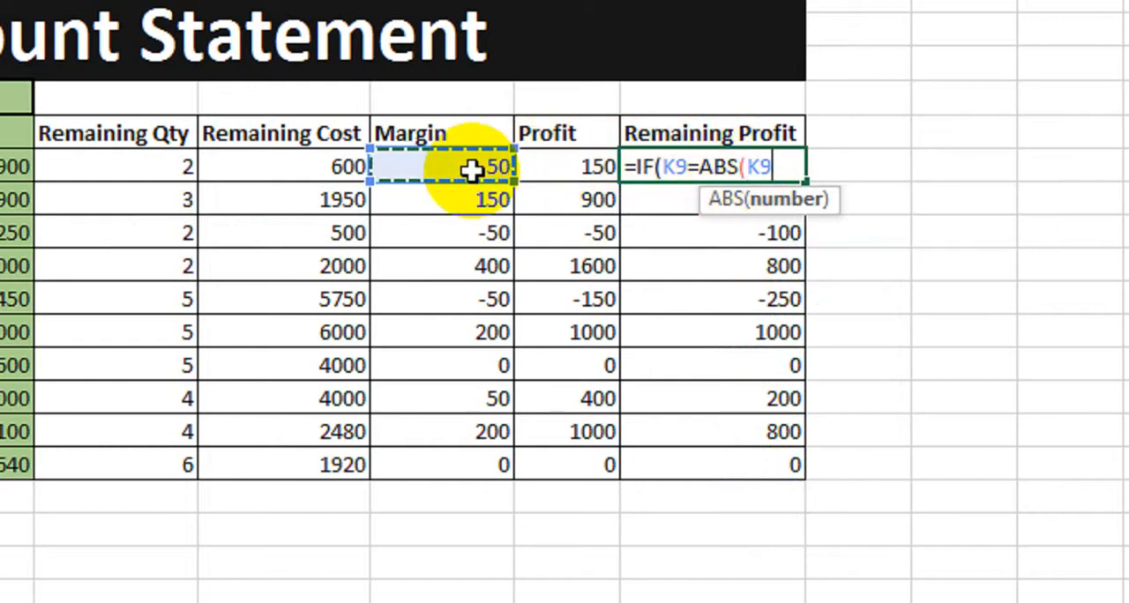
{"action": "type", "text": "),"}
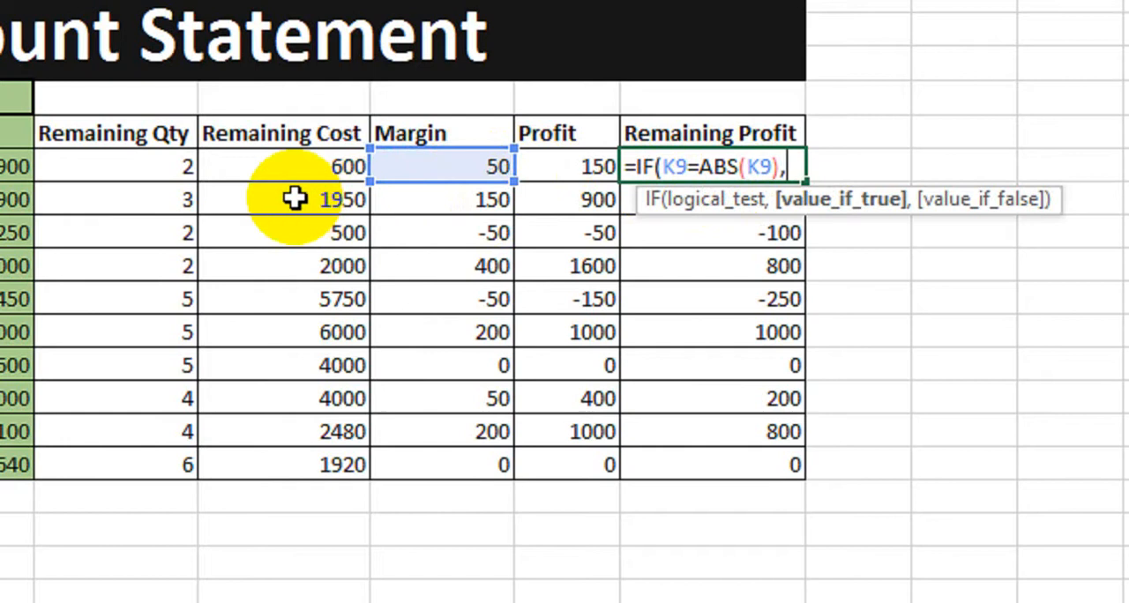
- Complete the IF formula with I9*K9 as the true result and an empty string otherwise
{"action": "left_click", "coordinate": [154, 167]}
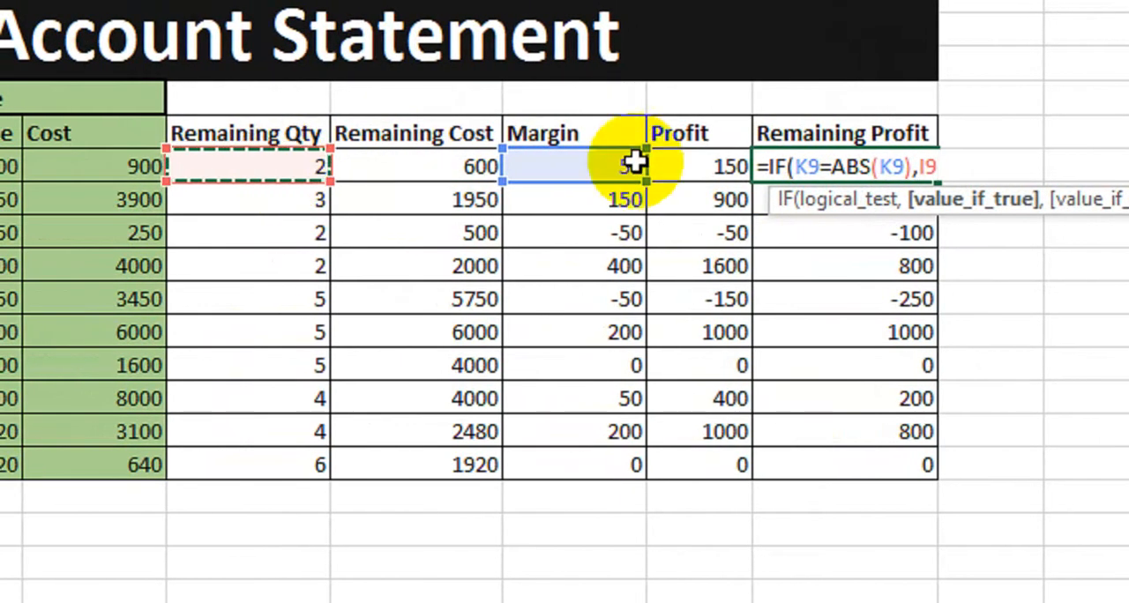
{"action": "type", "text": "*"}
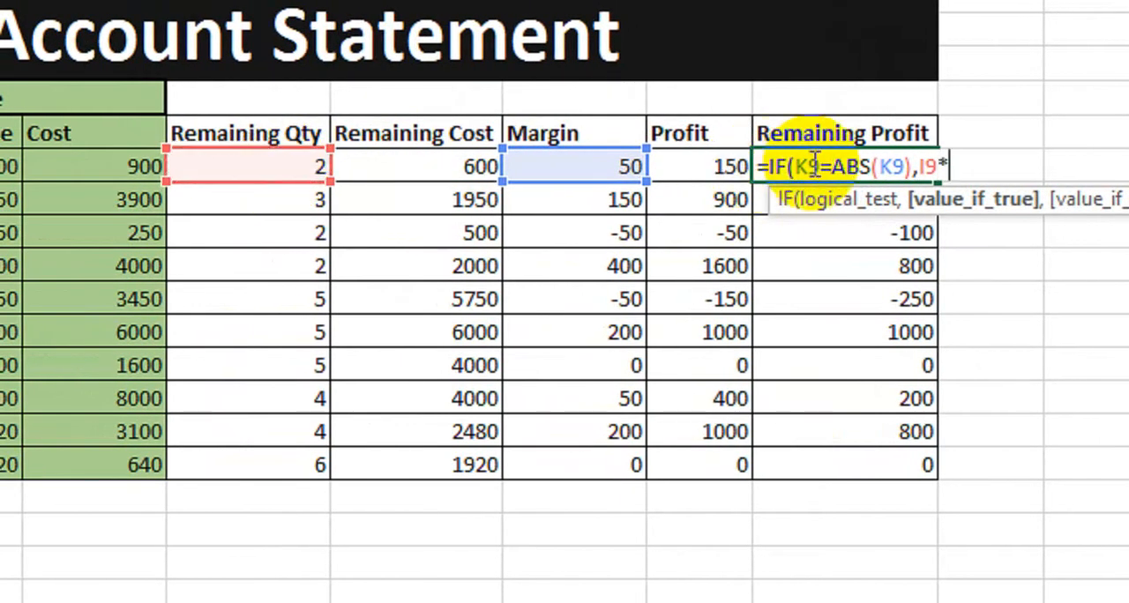
{"action": "left_click", "coordinate": [605, 167]}
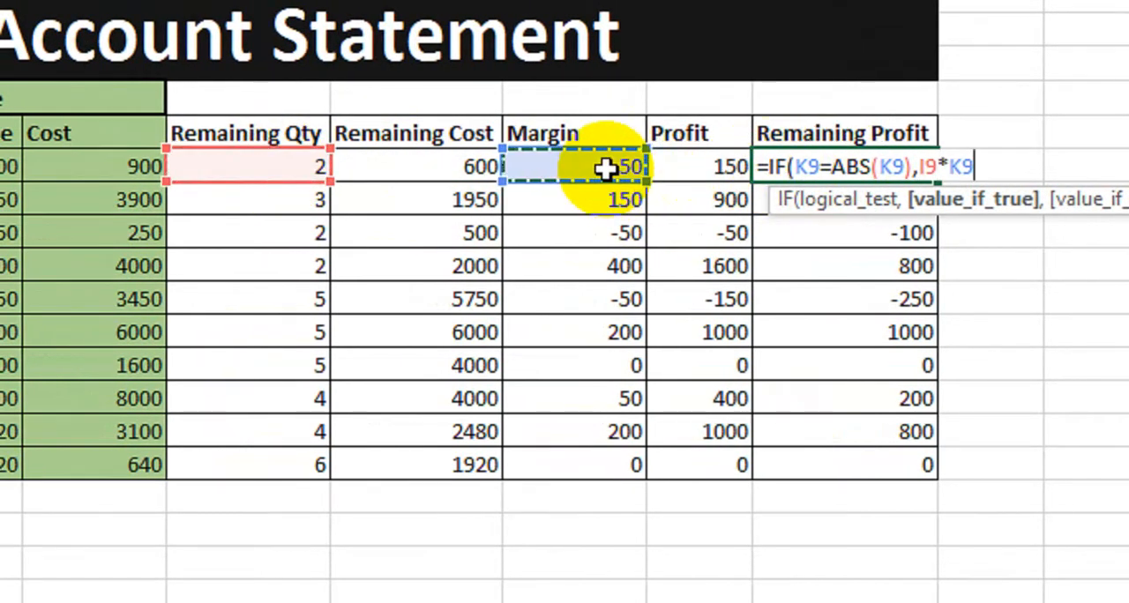
{"action": "type", "text": ","}
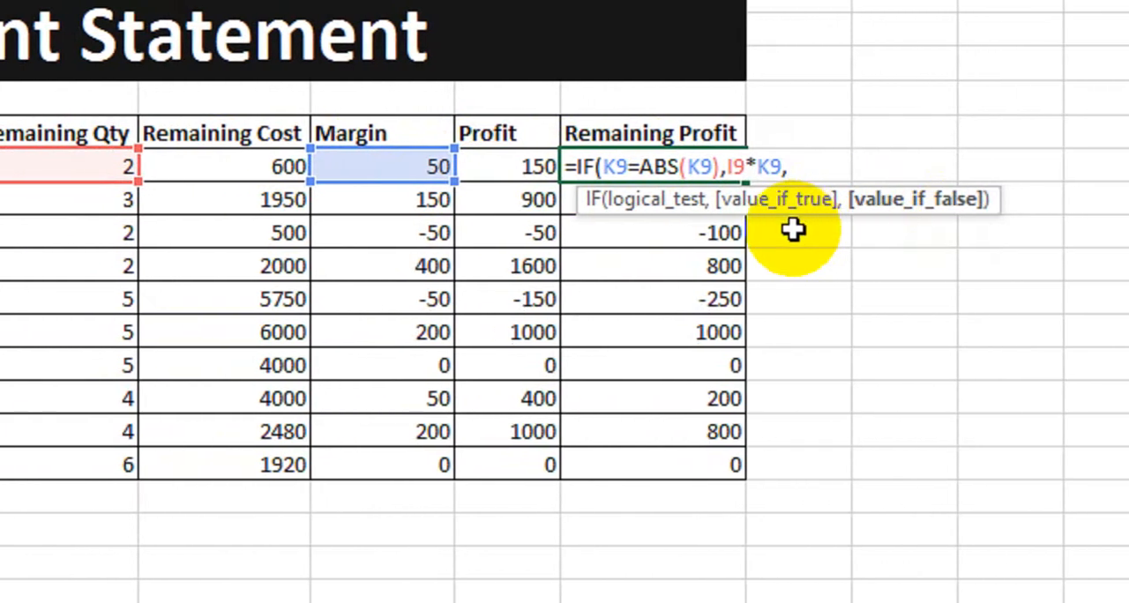
{"action": "type", "text": "\"\")"}
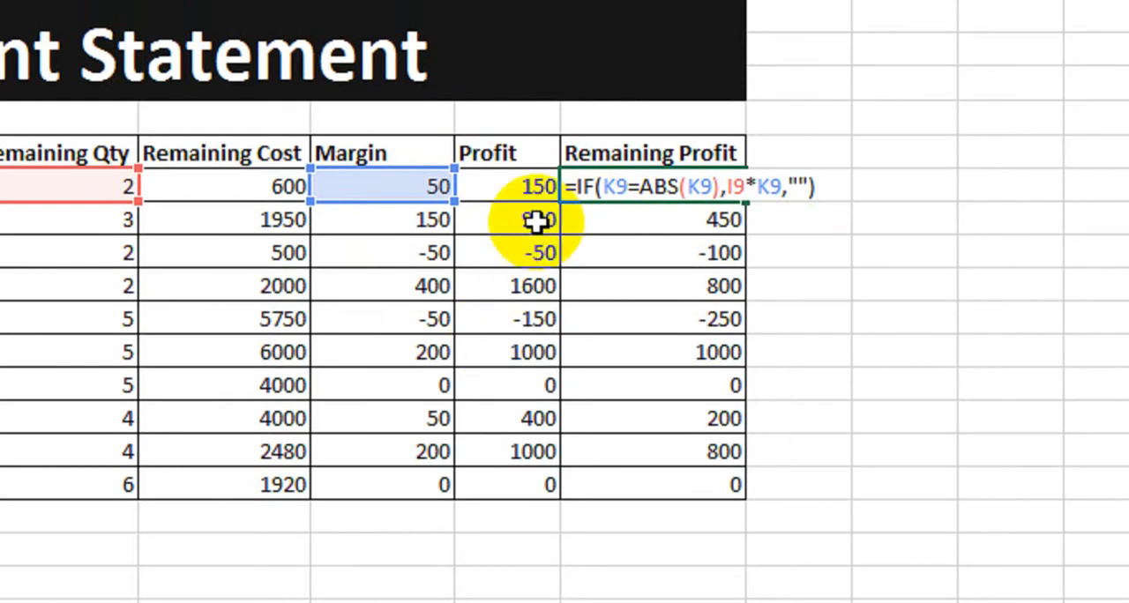
{"action": "key", "text": "Return"}
- Copy the new Remaining Profit formula down through all ten item rows
{"action": "left_click", "coordinate": [697, 187]}
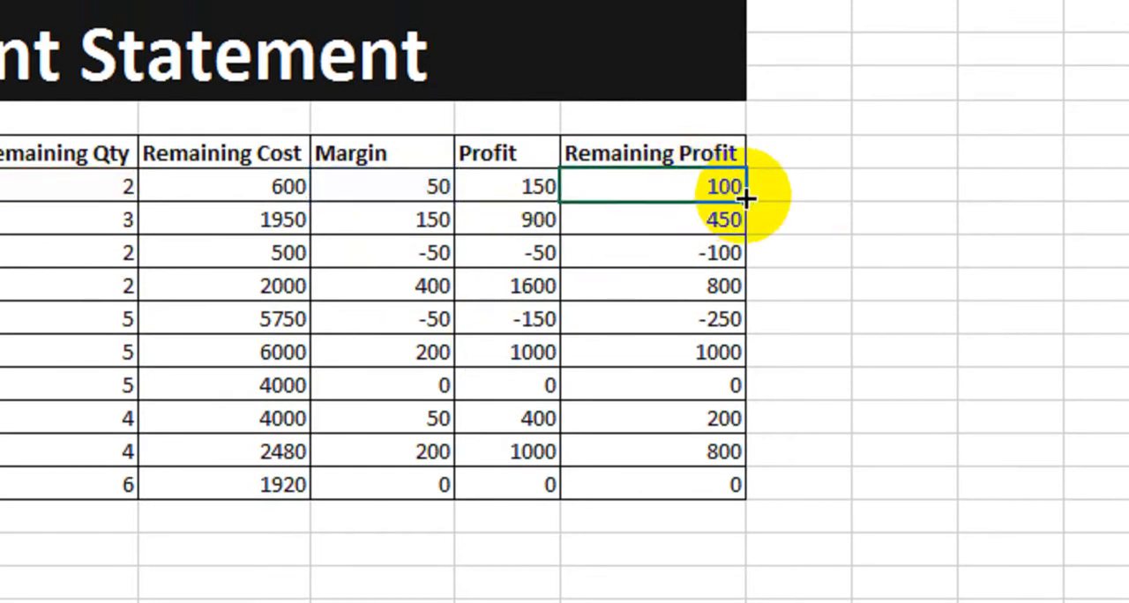
{"action": "left_click_drag", "start_coordinate": [744, 199], "coordinate": [749, 481]}
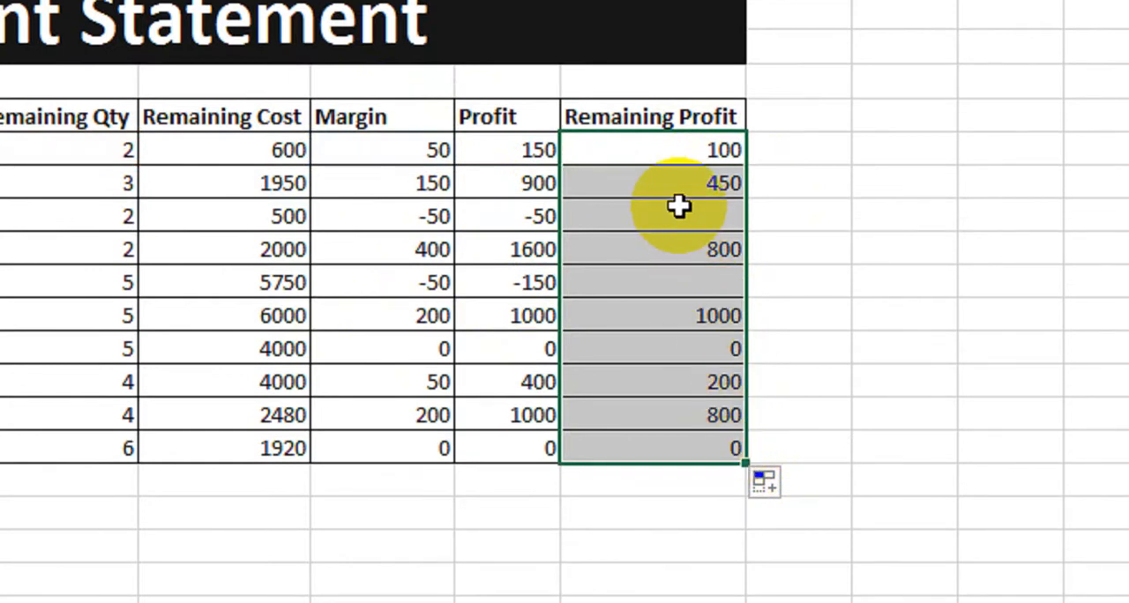
- Compare the Remaining Profit results with the Margin and Profit columns
{"action": "left_click_drag", "start_coordinate": [416, 150], "coordinate": [396, 448]}
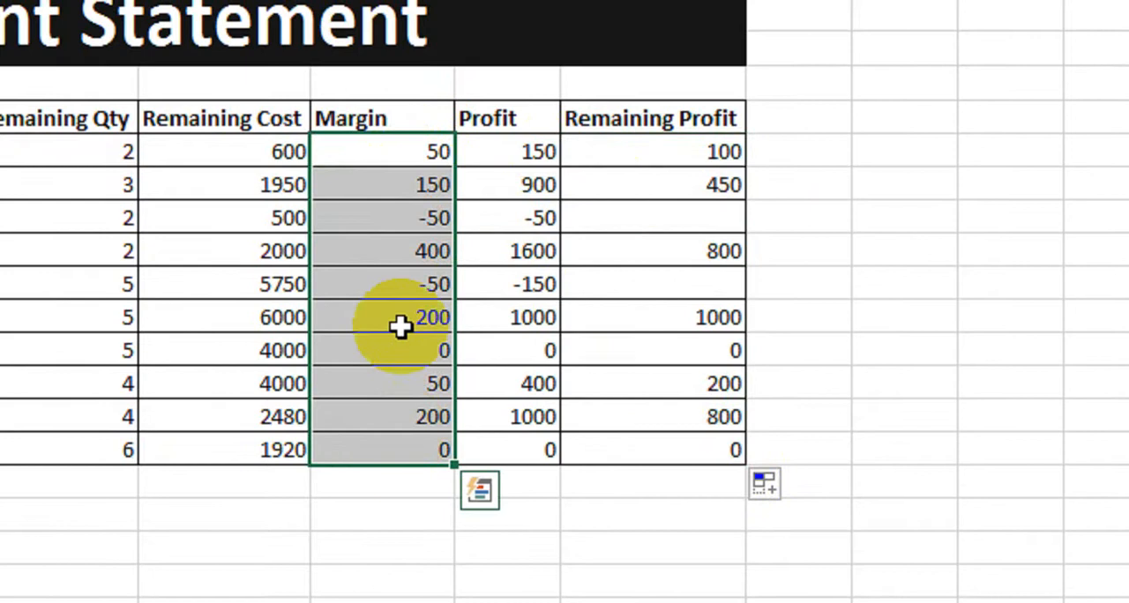
{"action": "left_click_drag", "start_coordinate": [481, 152], "coordinate": [517, 446]}
{"action": "left_click_drag", "start_coordinate": [596, 154], "coordinate": [604, 441]}
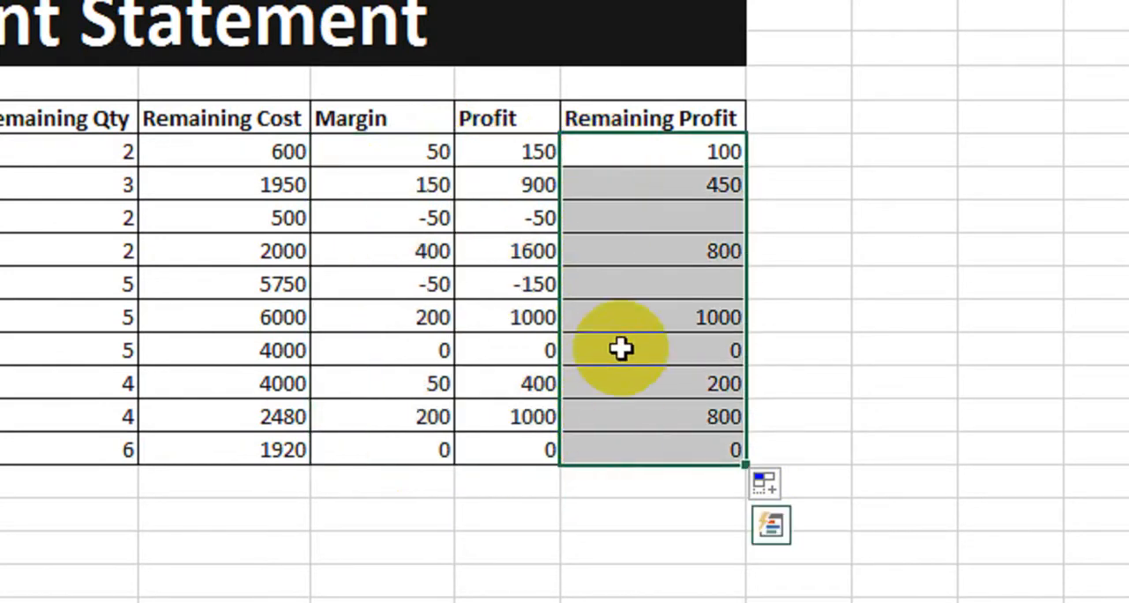
{"action": "left_click_drag", "start_coordinate": [645, 157], "coordinate": [757, 171]}
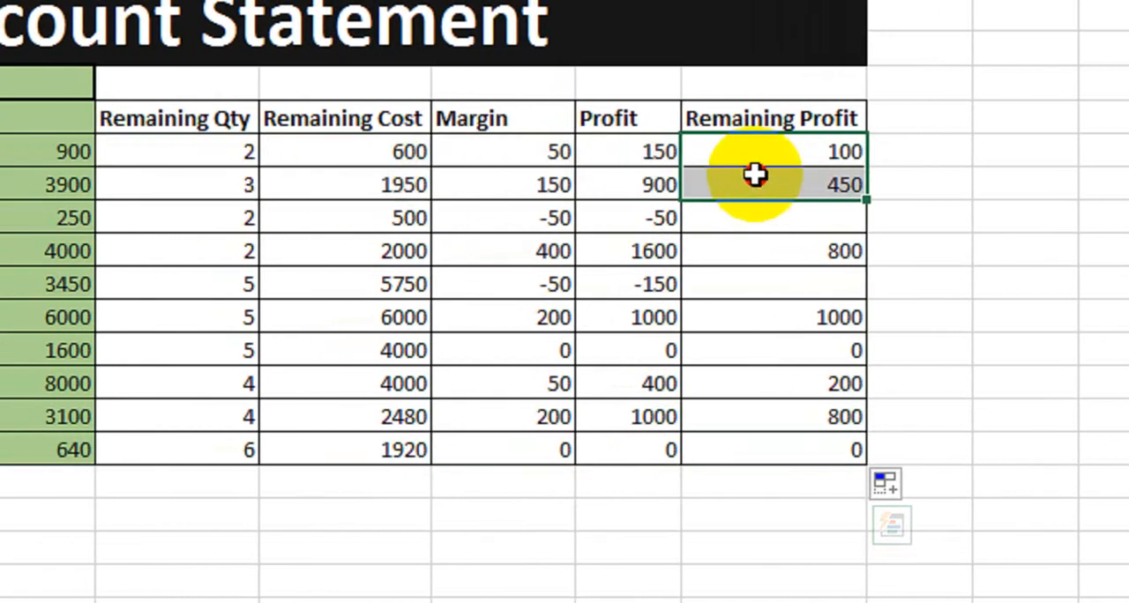
{"action": "left_click", "coordinate": [768, 220]}
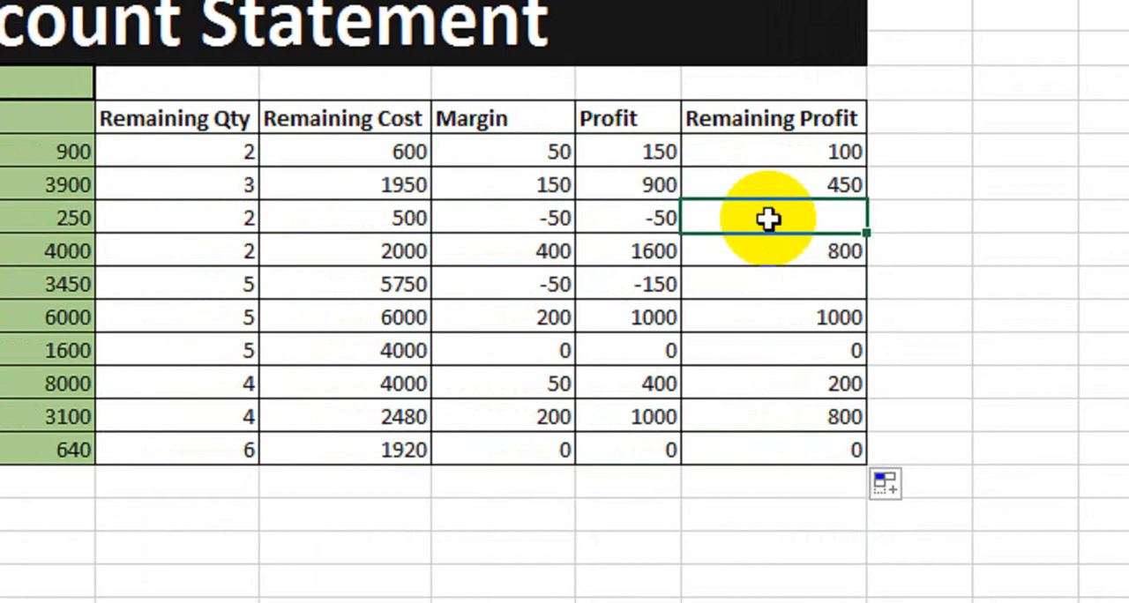